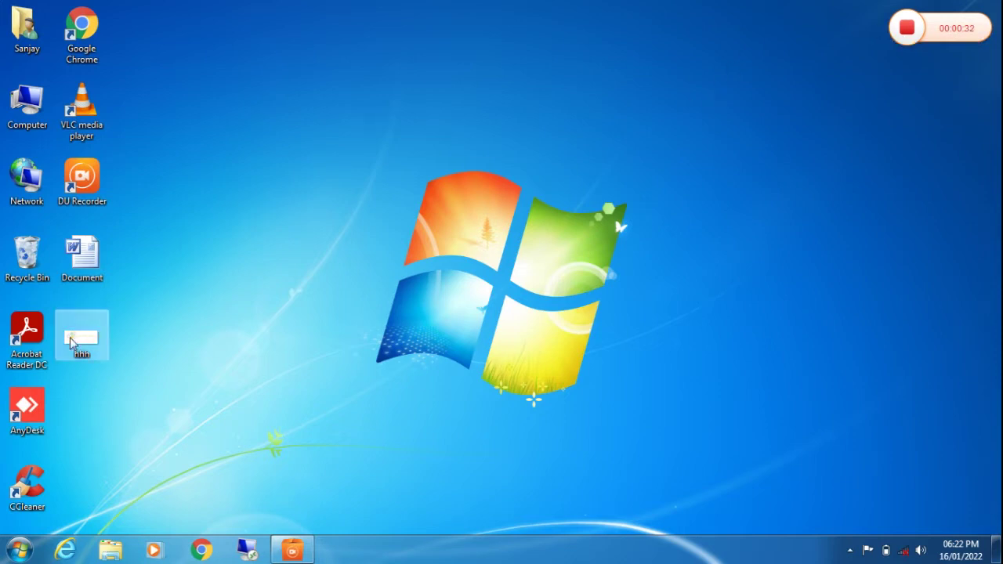
- Launch Paint with a blank canvas
left_click(17, 552)
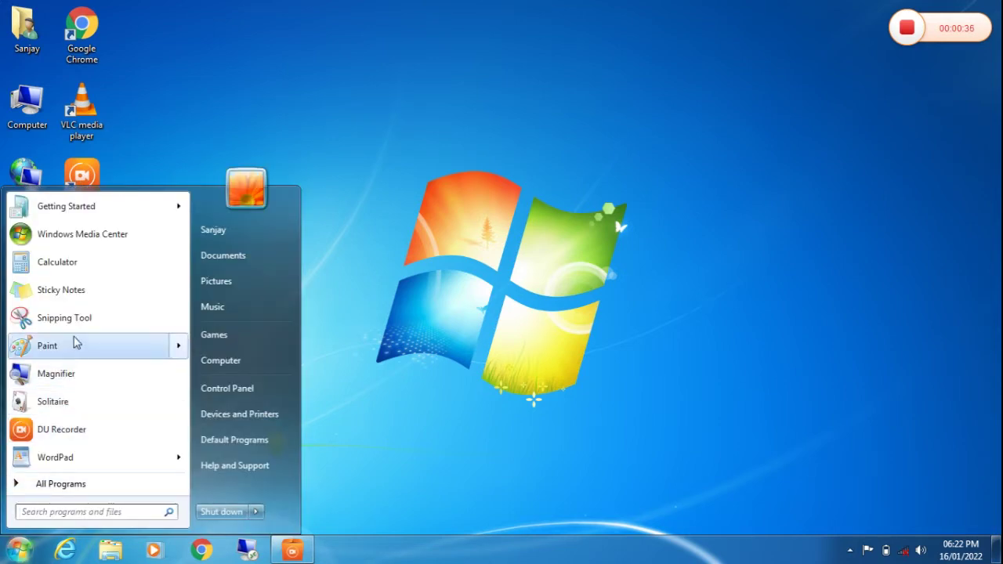
mouse_move(76, 344)
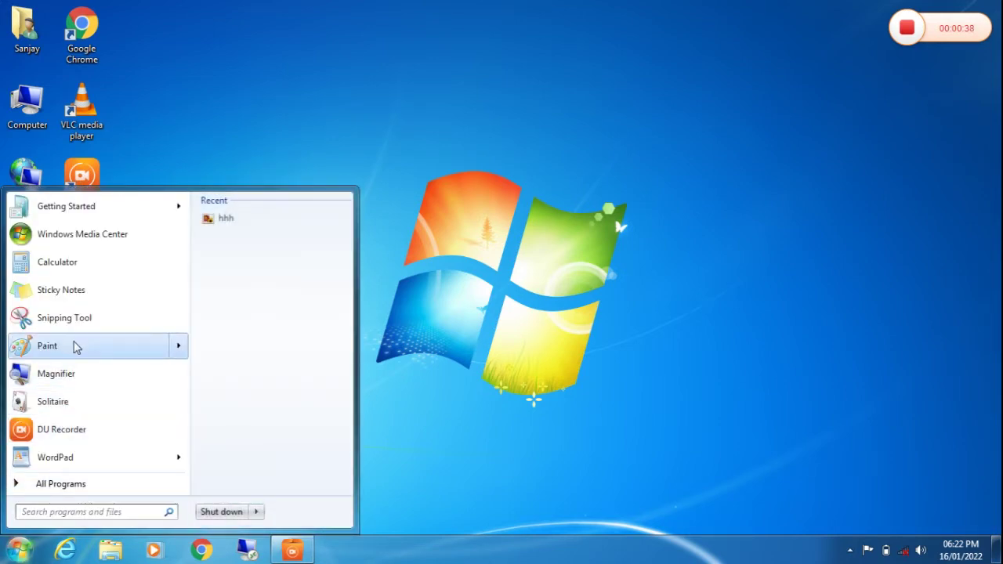
left_click(76, 346)
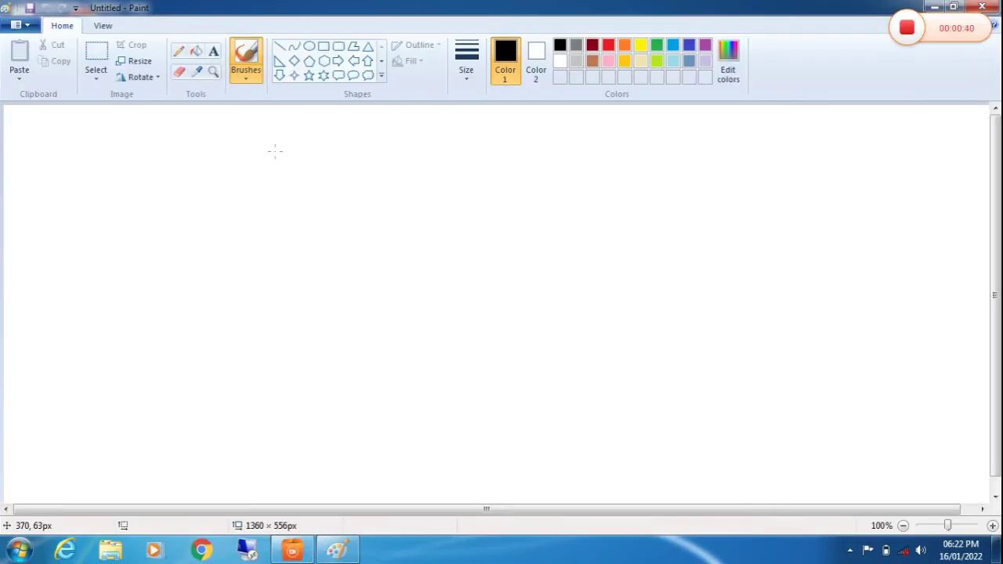
- Choose the Oval shape and set its outline to the thickest line size
left_click(254, 53)
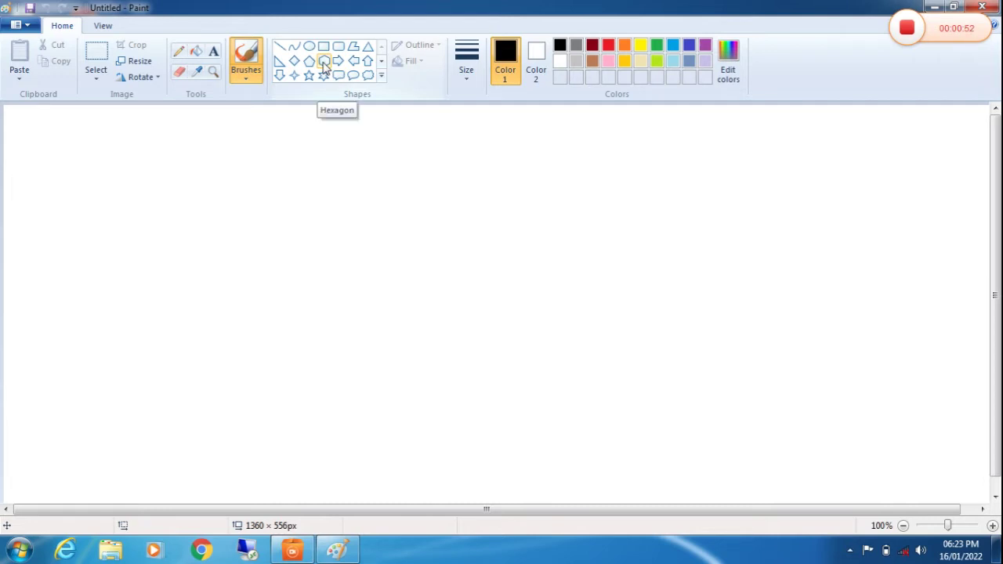
left_click(382, 75)
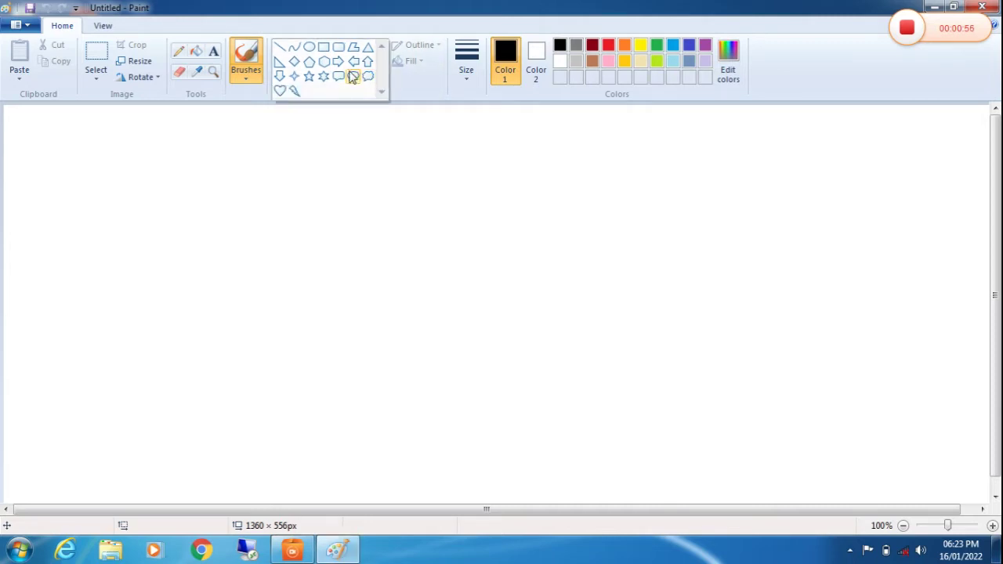
left_click(311, 47)
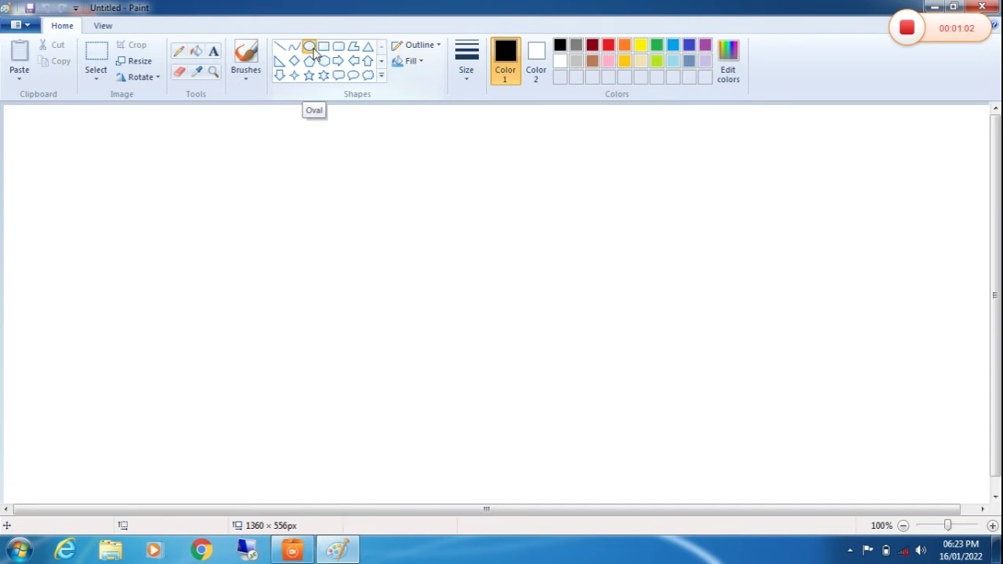
left_click(464, 82)
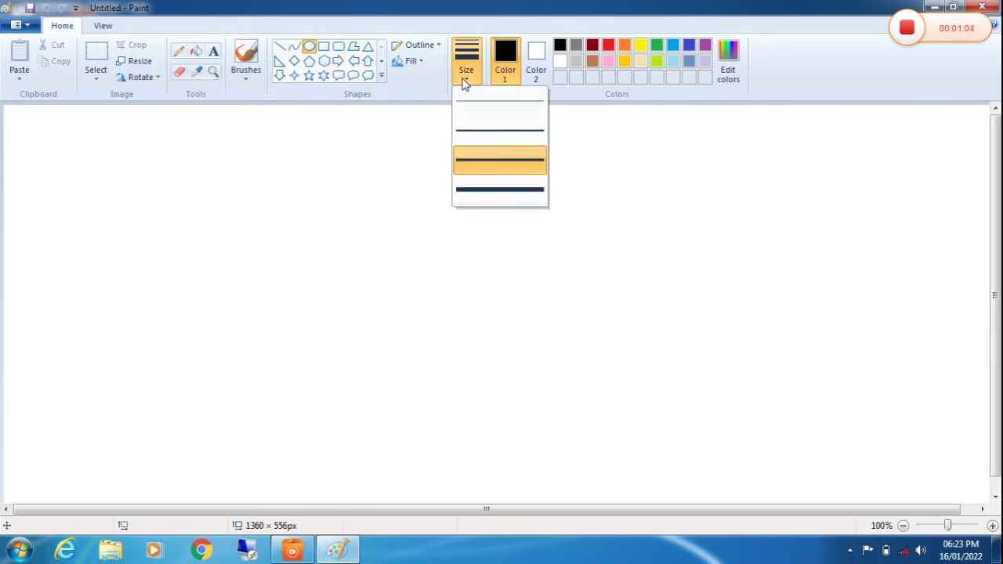
left_click(477, 196)
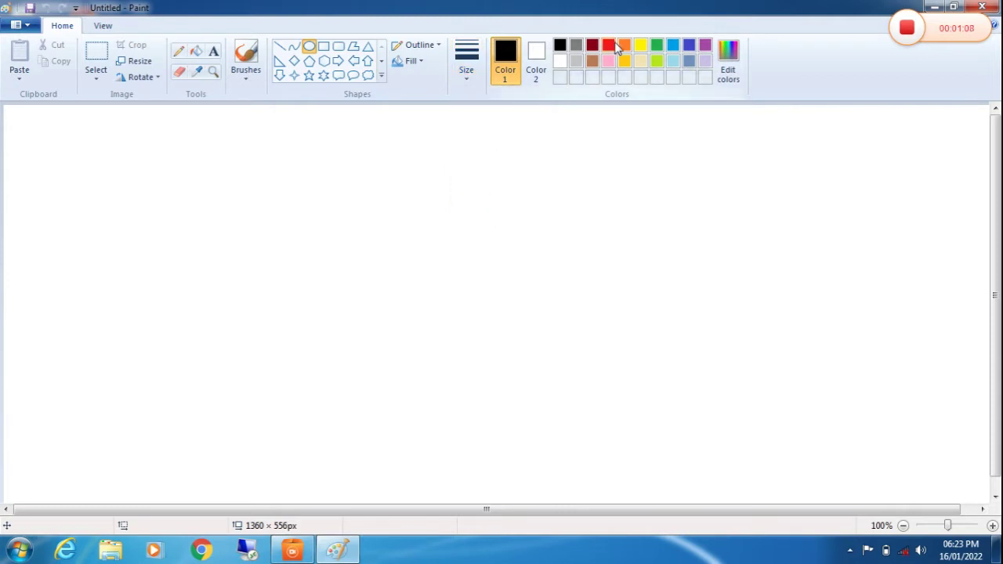
- Draw a yellow oval about 210 × 197 px near the canvas's upper left and a pink six-point star about 188 × 220 px beside it
left_click(640, 45)
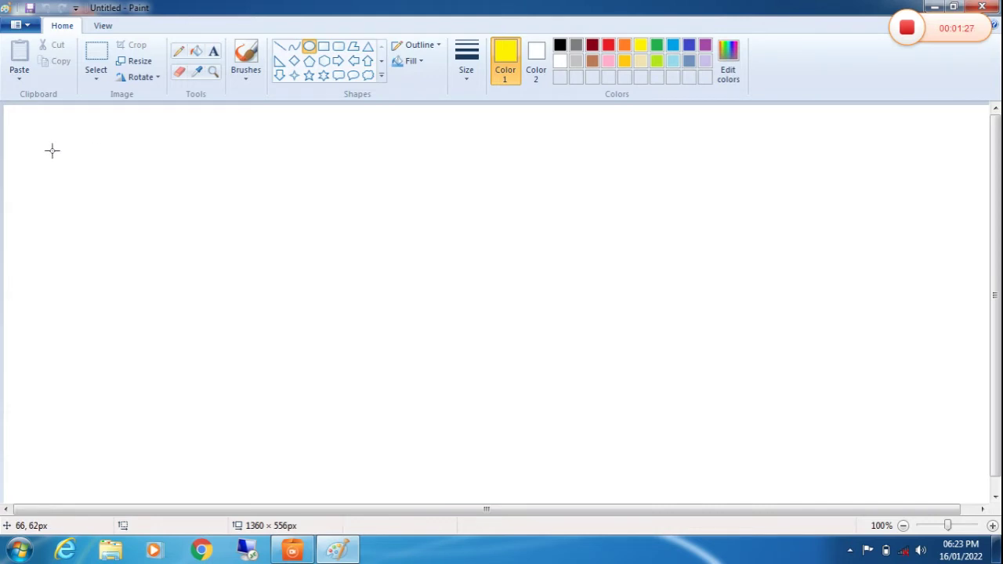
mouse_move(51, 150)
left_mouse_down()
mouse_move(199, 262)
mouse_move(227, 323)
mouse_move(732, 432)
mouse_move(228, 351)
mouse_move(186, 340)
mouse_move(217, 302)
mouse_move(213, 283)
mouse_move(210, 300)
mouse_move(206, 293)
left_mouse_up()
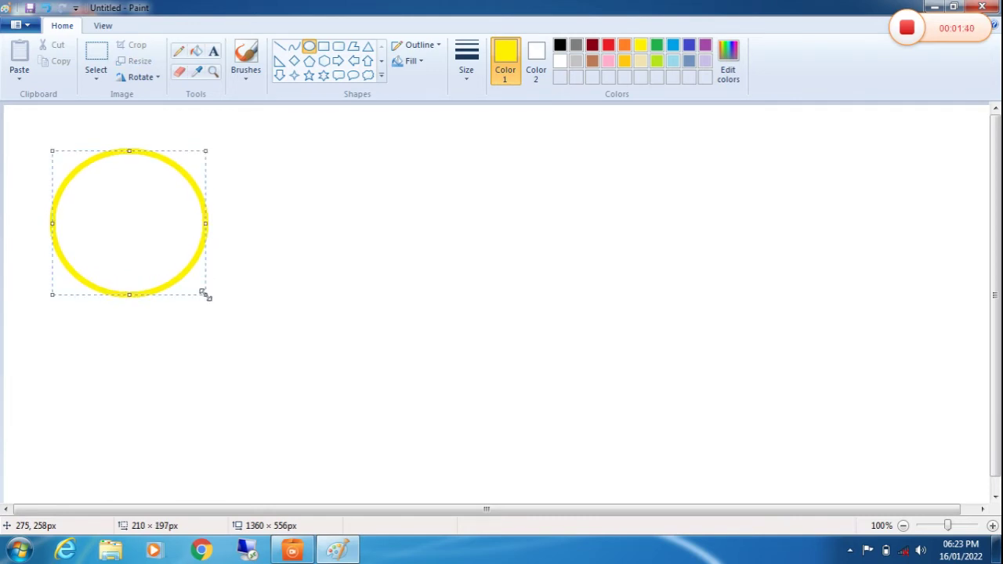
left_click(324, 75)
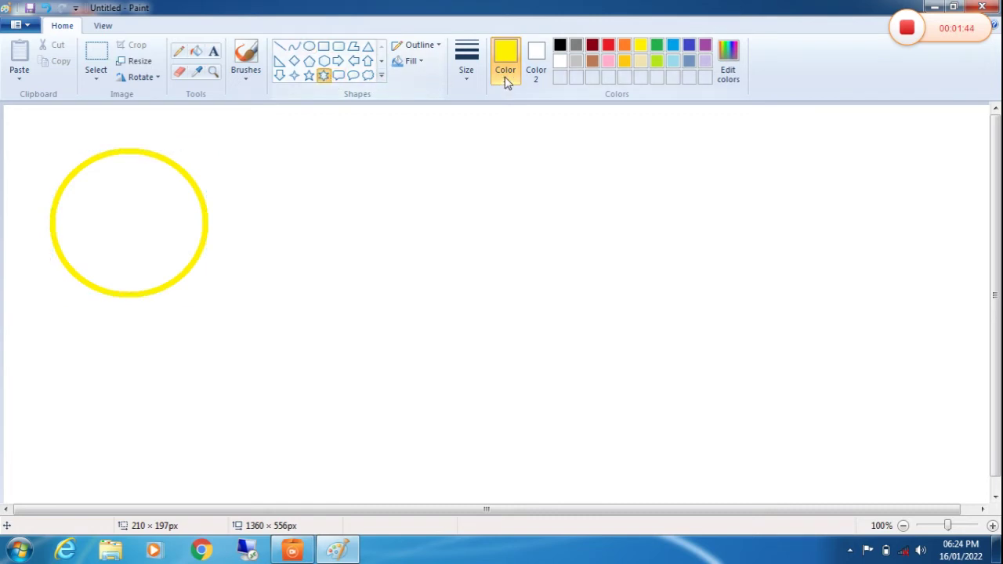
left_click(608, 62)
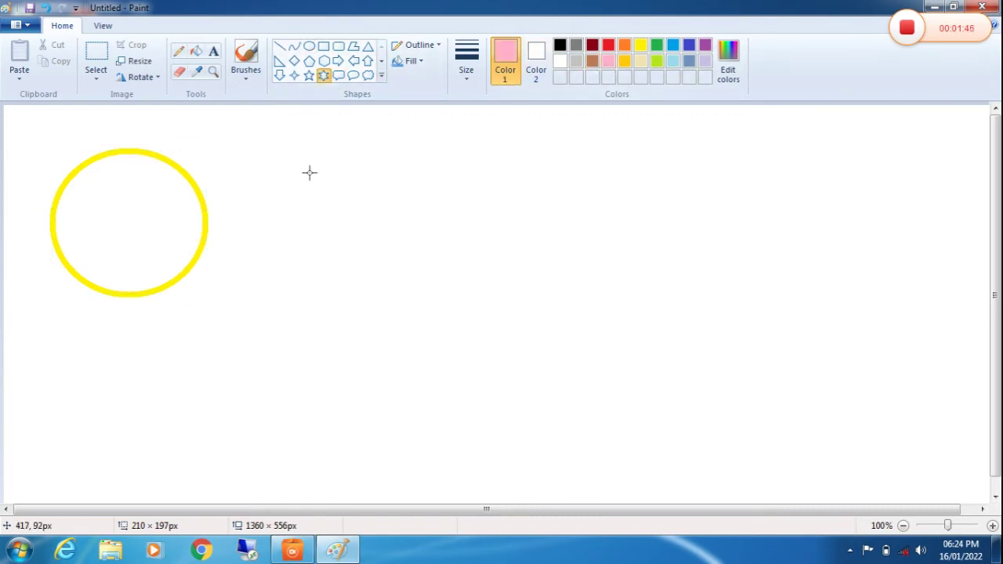
left_click_drag(290, 165, 428, 326)
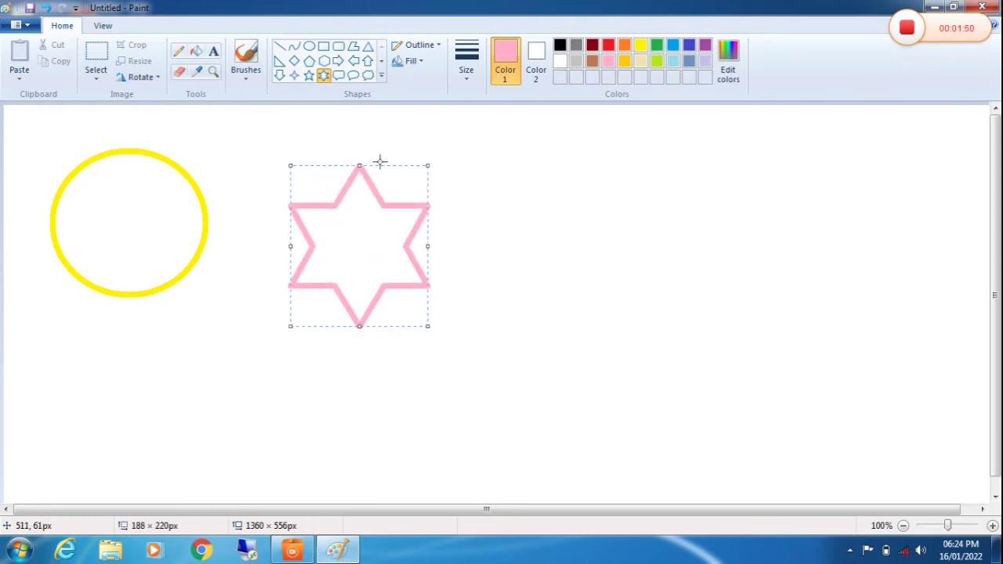
- Draw a light blue cloud callout about 230 × 185 px right of the star and an indigo hexagon about 196 × 170 px below the star
left_click(367, 76)
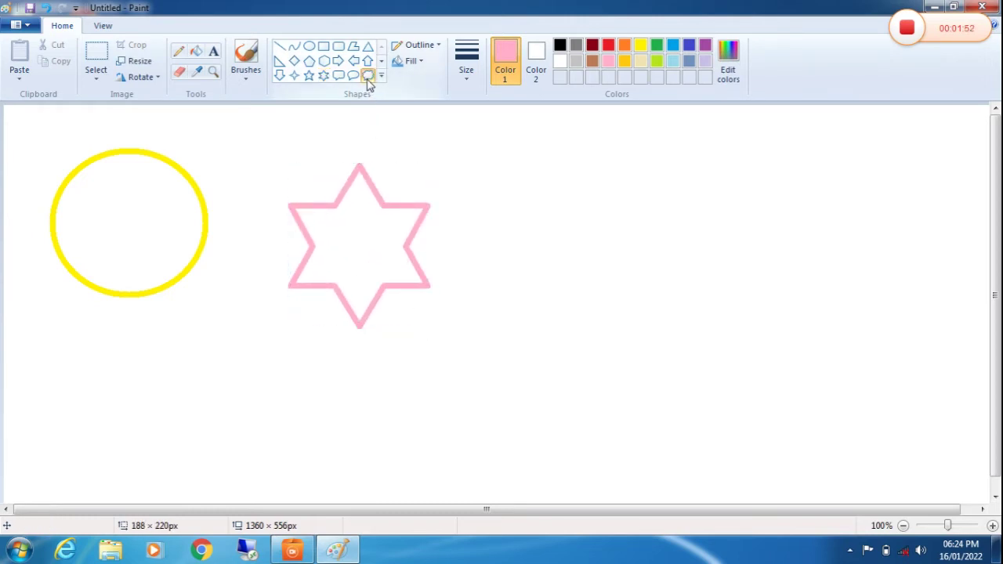
left_click(668, 50)
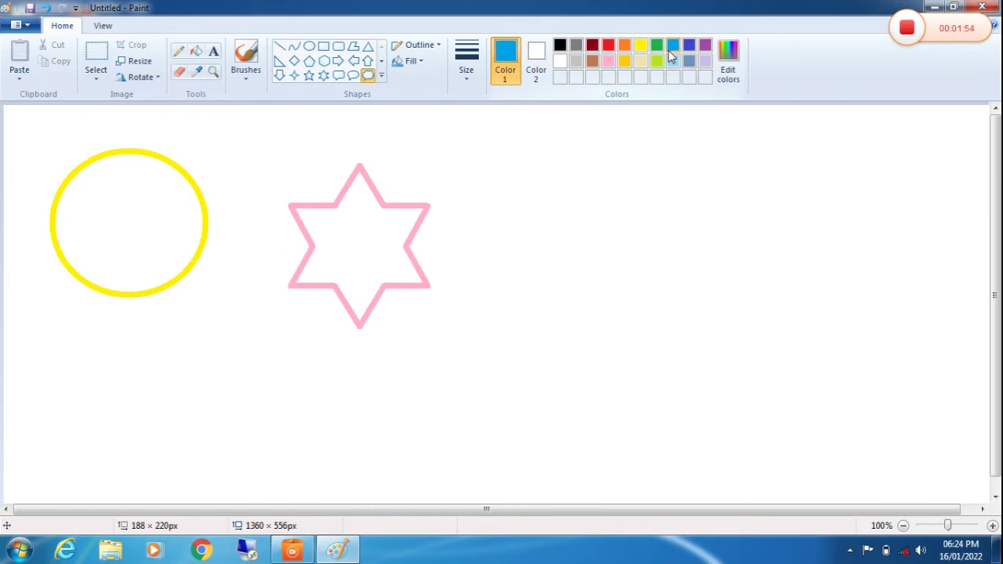
left_click_drag(563, 190, 733, 327)
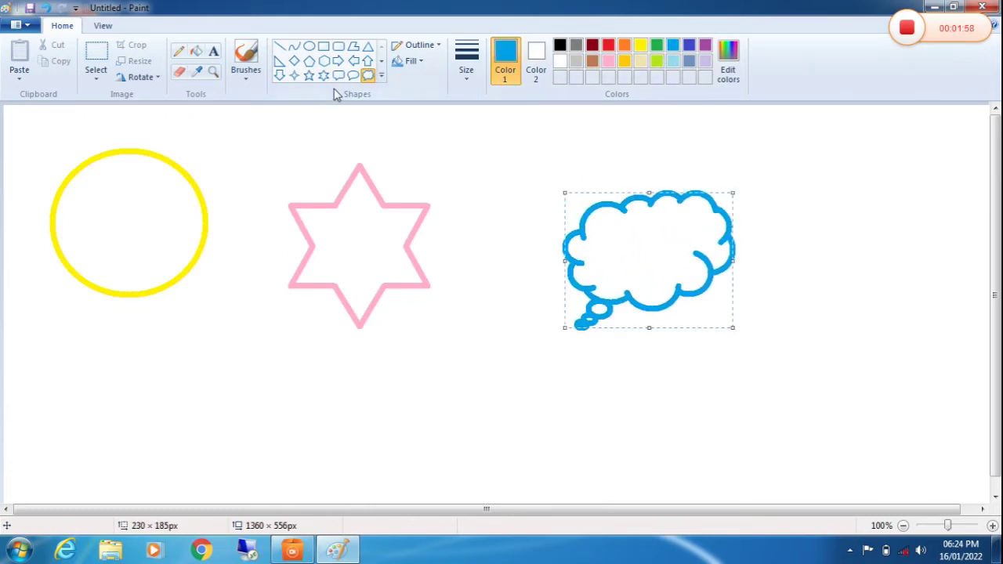
left_click(325, 63)
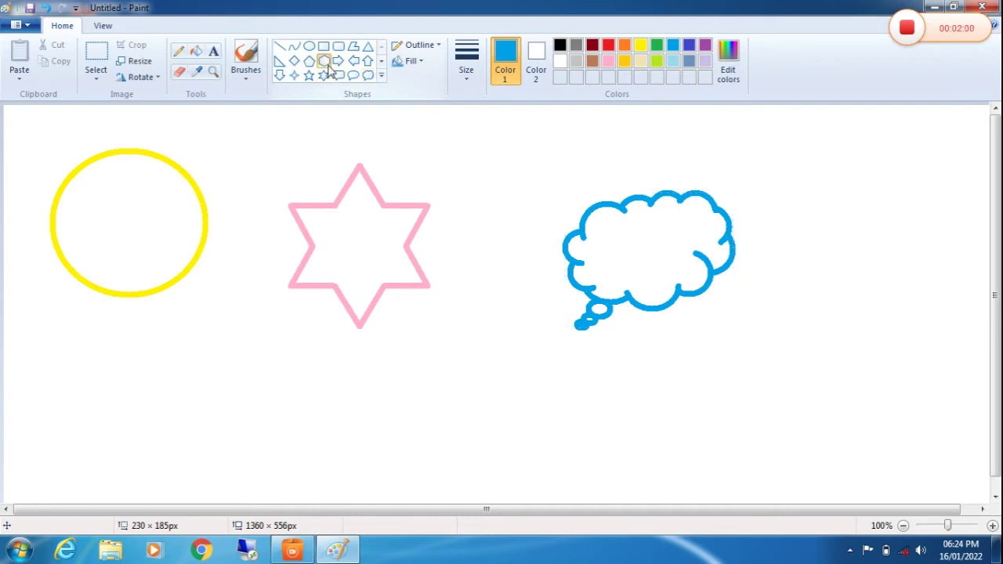
left_click(689, 46)
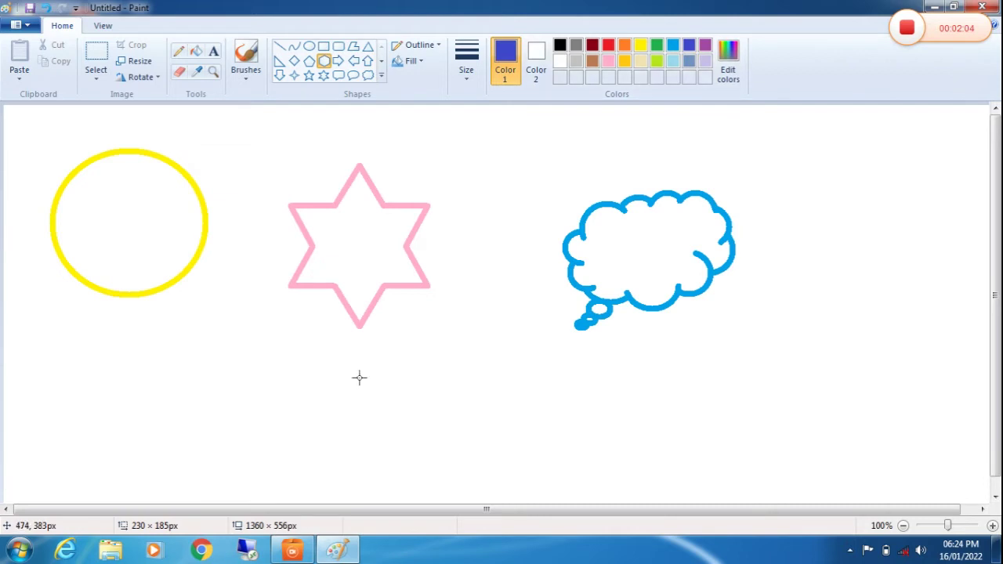
mouse_move(244, 358)
left_mouse_down()
mouse_move(314, 435)
mouse_move(389, 482)
left_mouse_up()
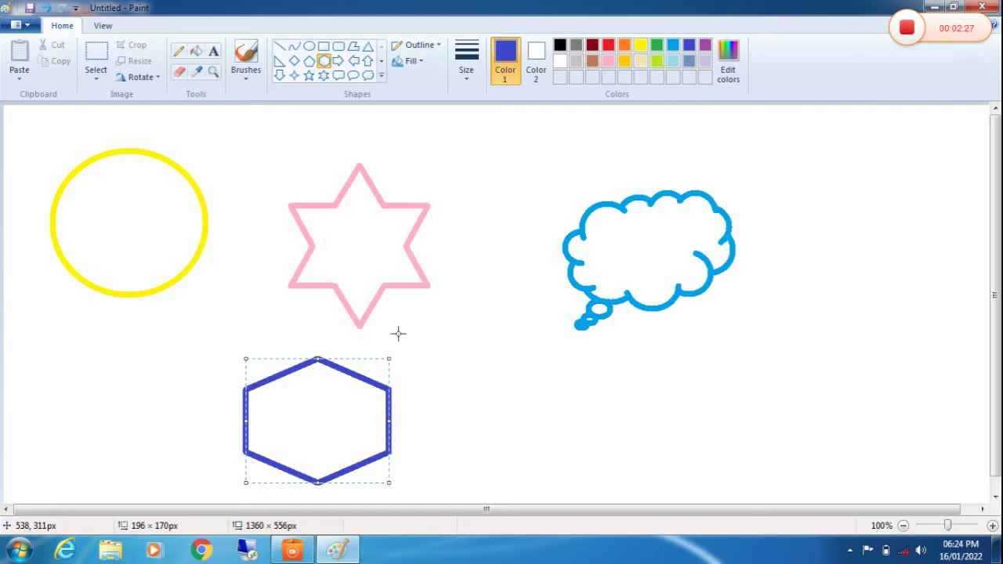
- Undo all the drawn shapes, back to an empty canvas
key("ctrl+z")
key("ctrl+z")
key("ctrl+z")
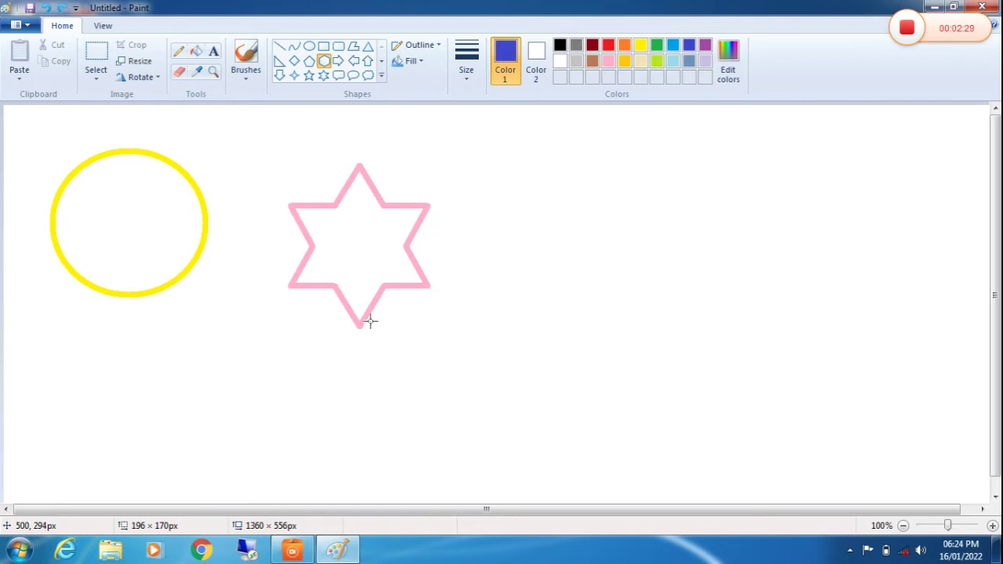
key("ctrl+z")
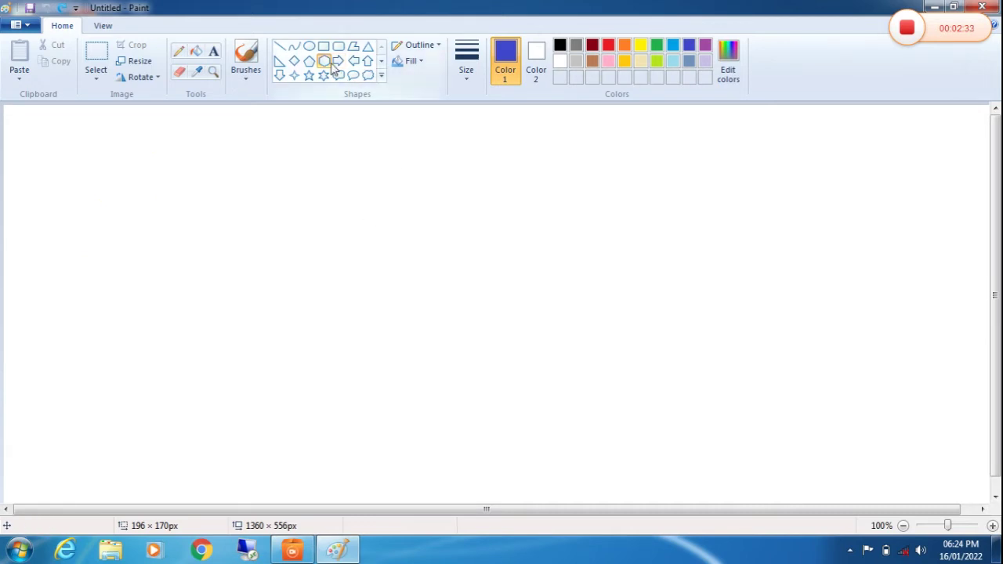
- Draw a red circle about 387 × 389 px in the middle of the canvas with the Oval shape
left_click(310, 48)
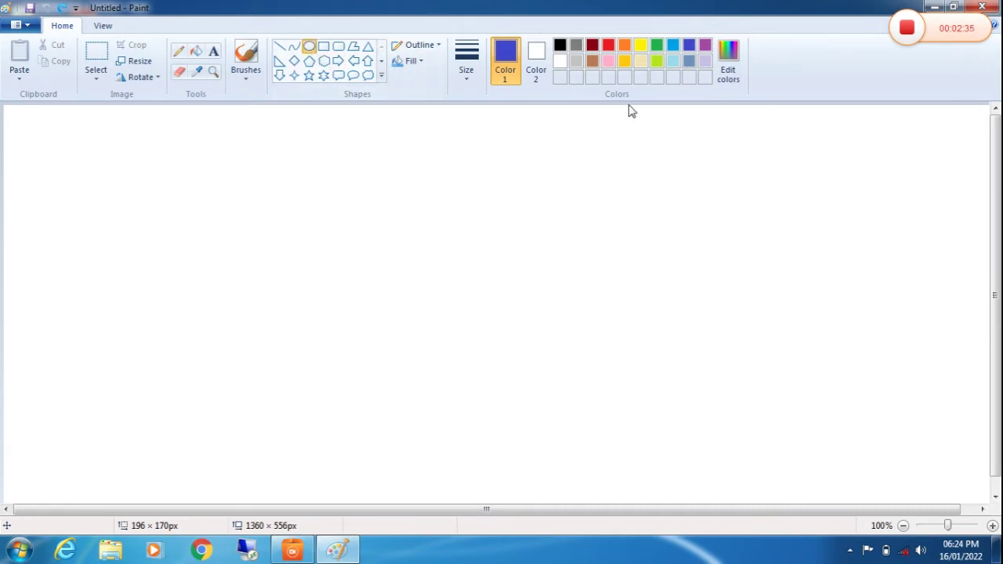
left_click(608, 46)
left_click_drag(361, 172, 644, 459)
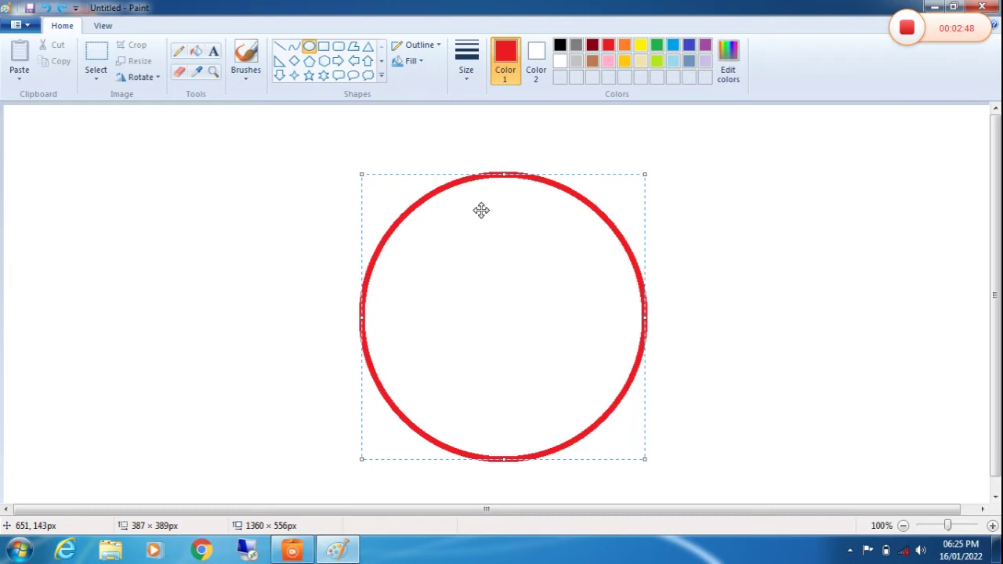
- Draw a red curve about 182 px wide in the circle's lower half and bend its middle downward into a smile
left_click(294, 49)
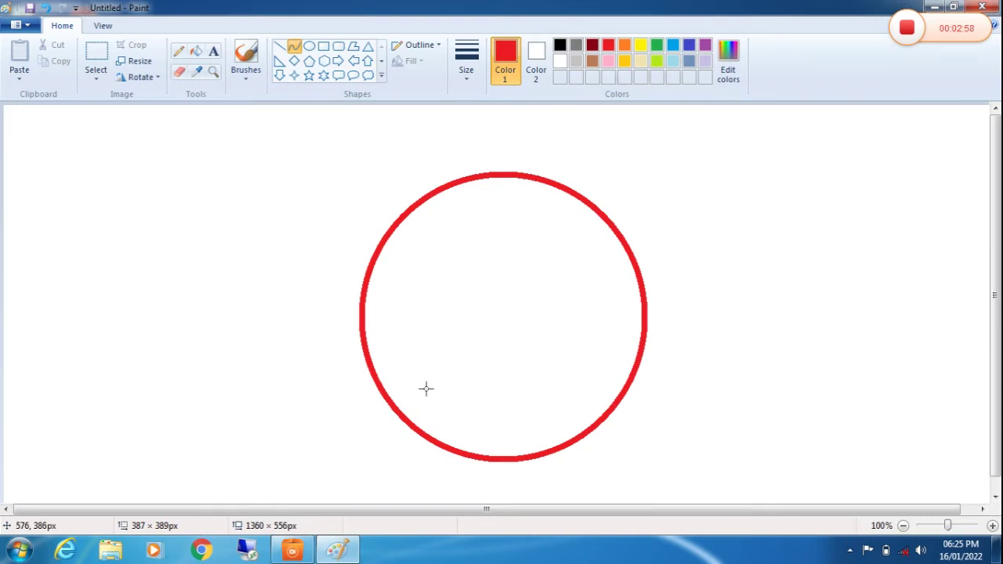
left_click(448, 362)
left_click_drag(448, 362, 581, 364)
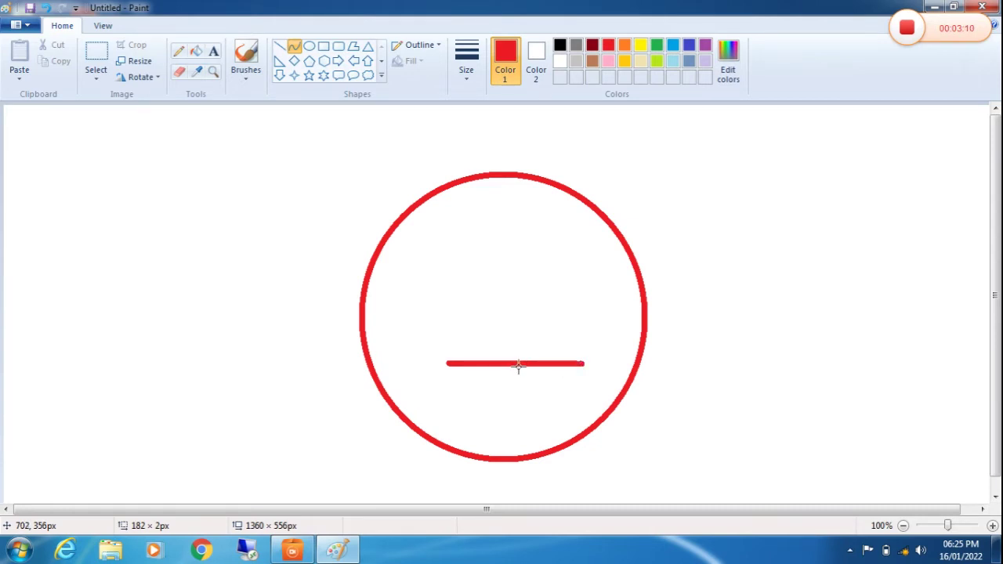
left_click_drag(518, 366, 515, 408)
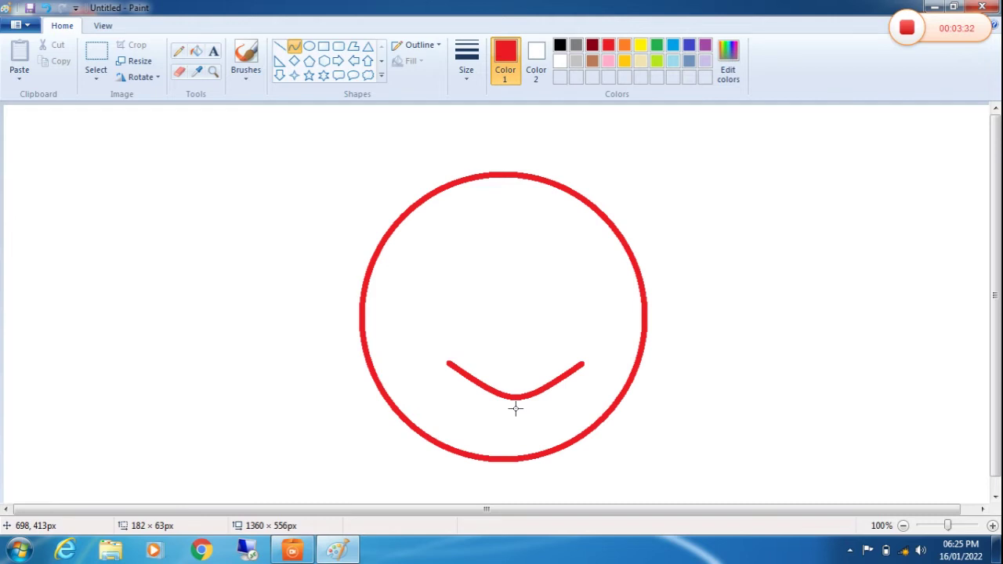
- Draw an indigo polygon about 911 × 463 px around the red circle, with its outline crossing itself into a triangle on the left
left_click(353, 49)
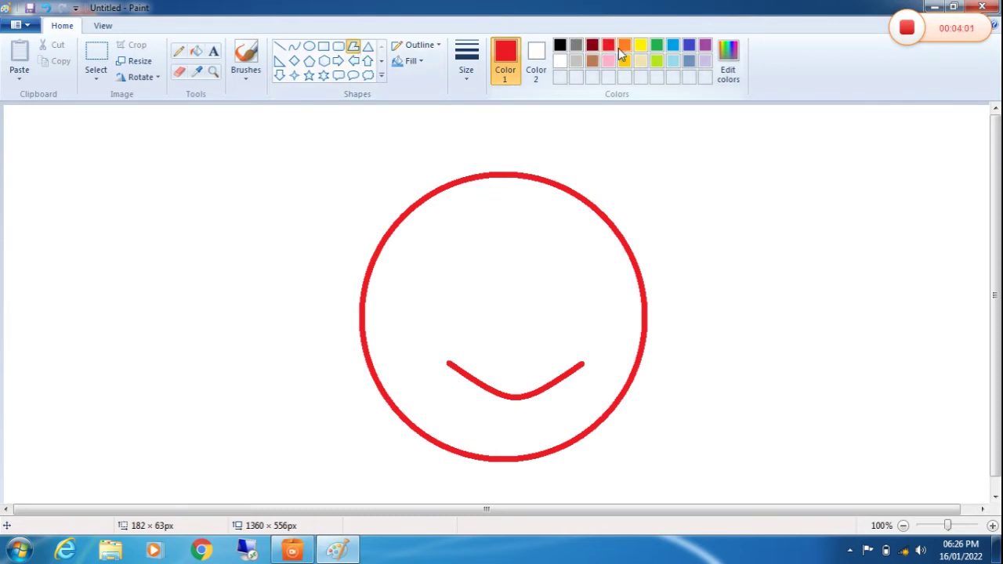
left_click(687, 45)
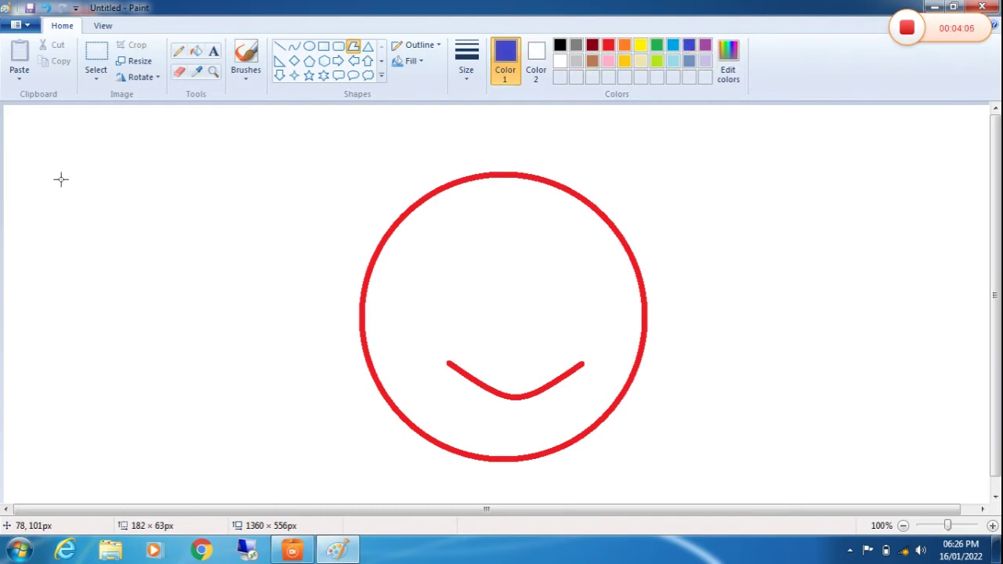
left_click_drag(61, 179, 61, 329)
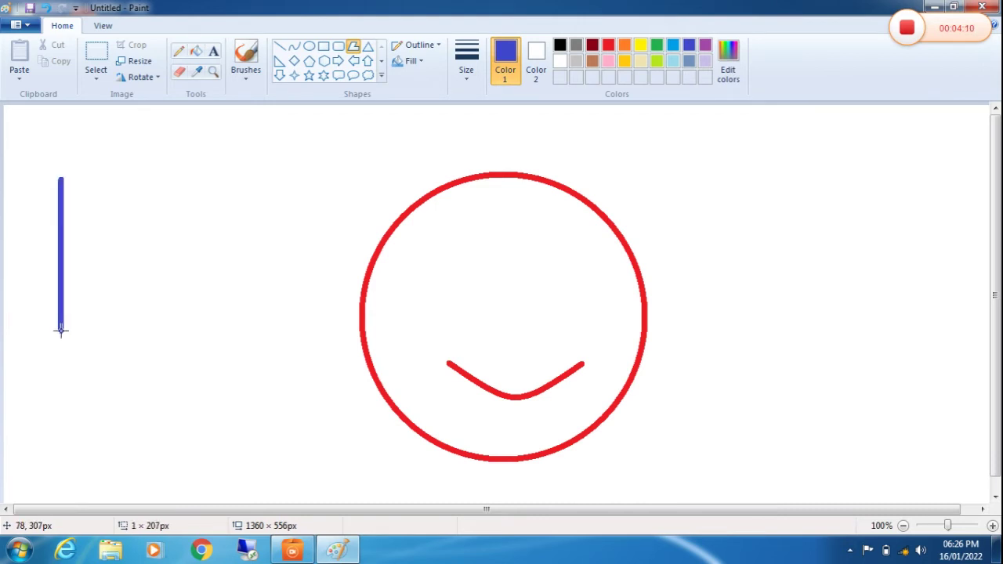
mouse_move(61, 329)
left_mouse_down()
mouse_move(54, 340)
mouse_move(67, 336)
mouse_move(61, 329)
left_mouse_up()
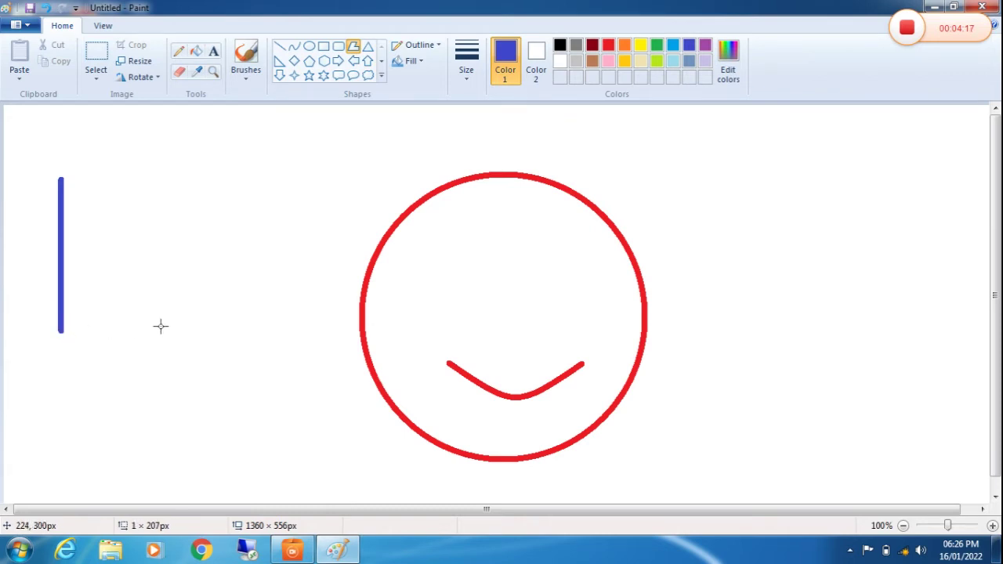
left_click(290, 306)
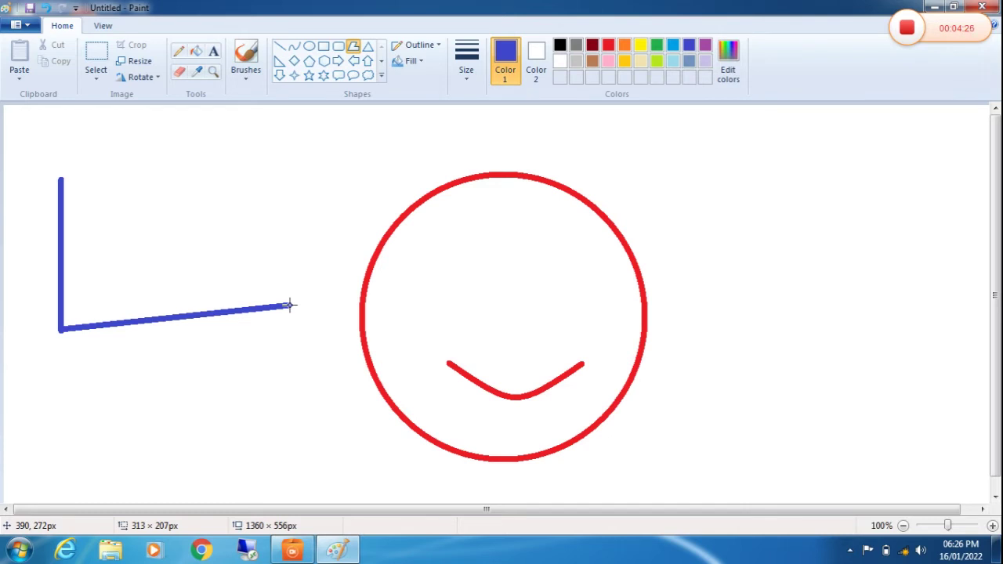
left_click(419, 147)
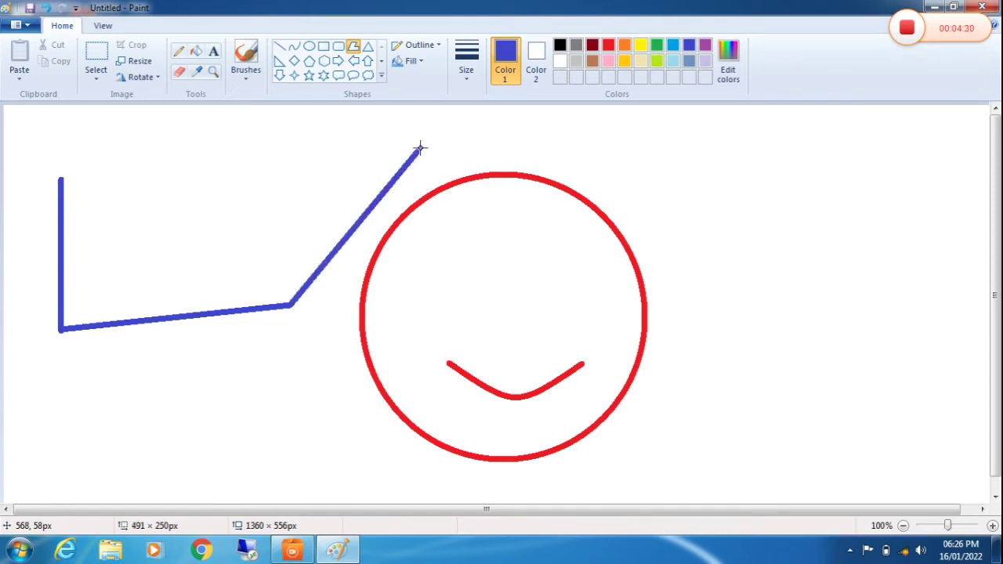
left_click(716, 167)
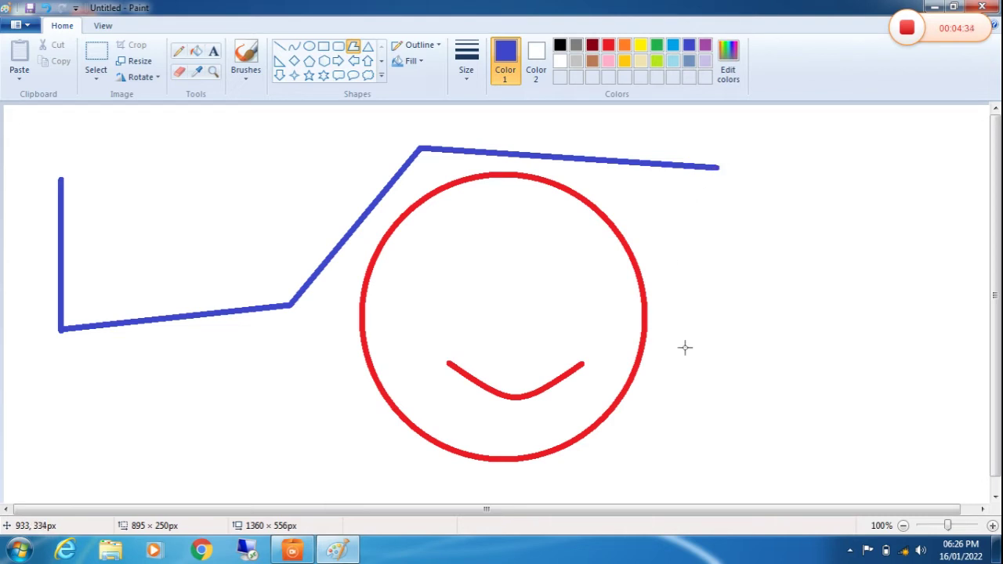
left_click(728, 398)
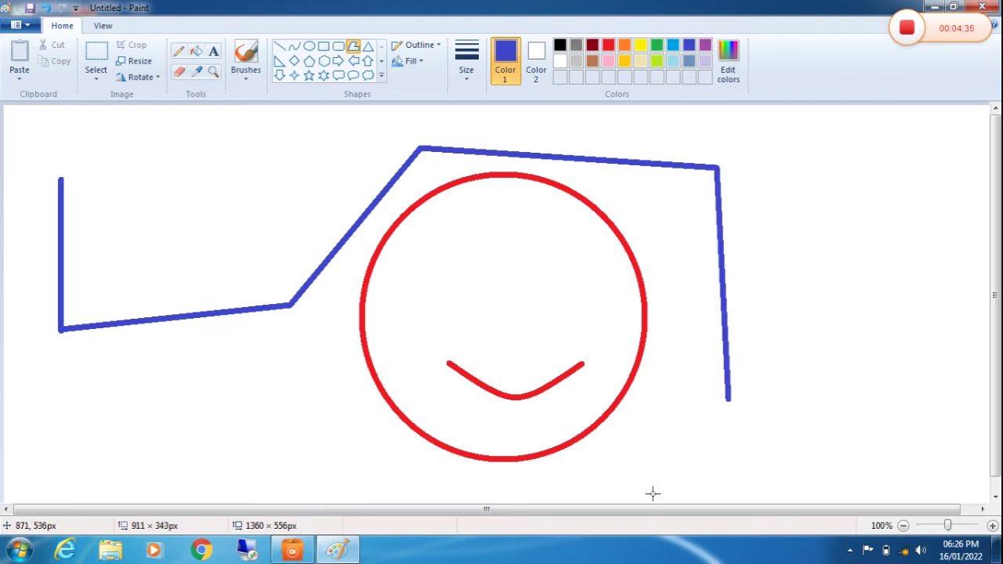
left_click(541, 486)
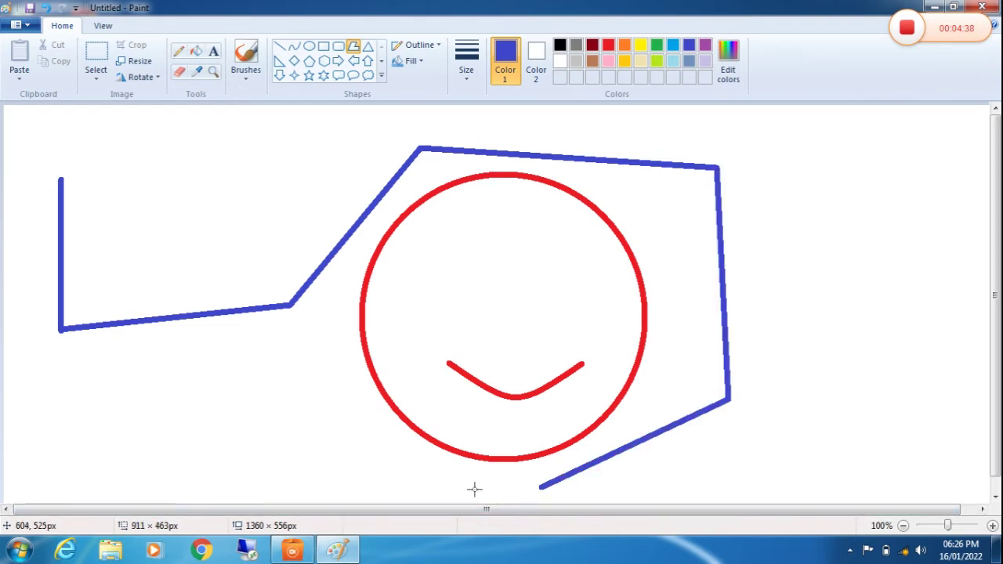
left_click(262, 435)
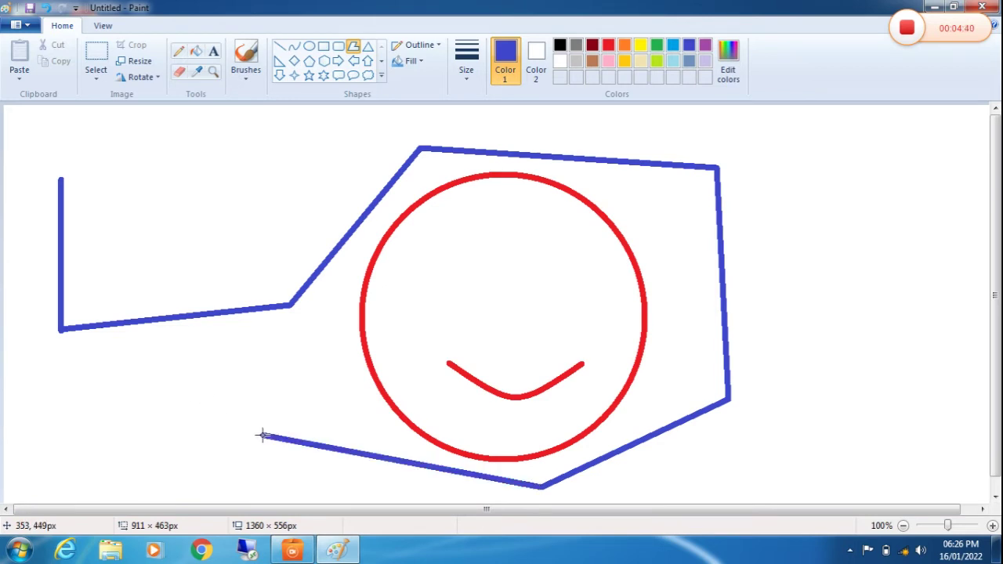
left_click(235, 312)
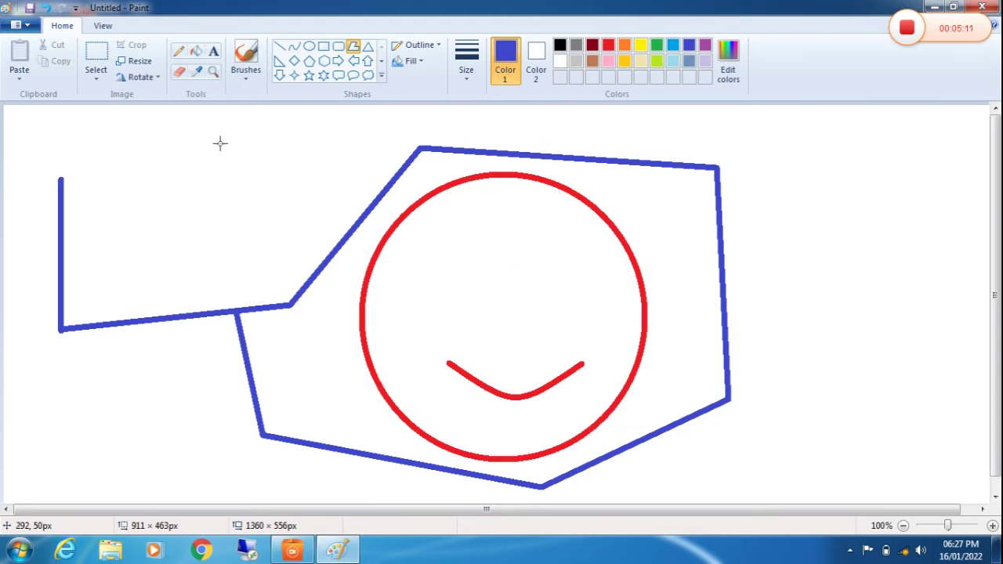
- Erase the polygon's triangular left part and the red circle with its smile, using a much enlarged eraser
left_click(178, 71)
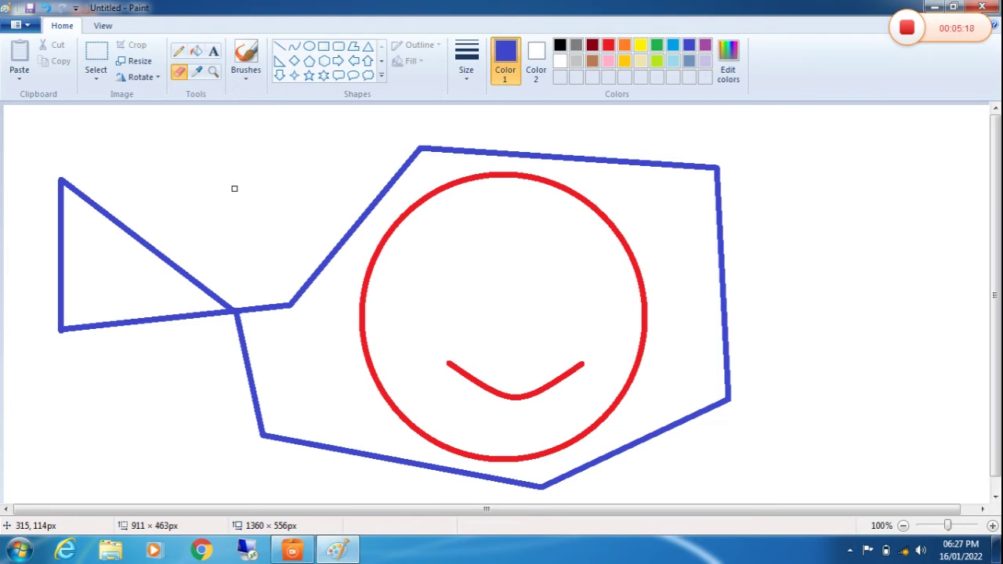
key("ctrl+plus")
key("ctrl+plus")
key("ctrl+plus")
key("ctrl+plus")
key("ctrl+plus")
key("ctrl+plus")
key("ctrl+plus")
key("ctrl+plus")
key("ctrl+plus")
key("ctrl+plus")
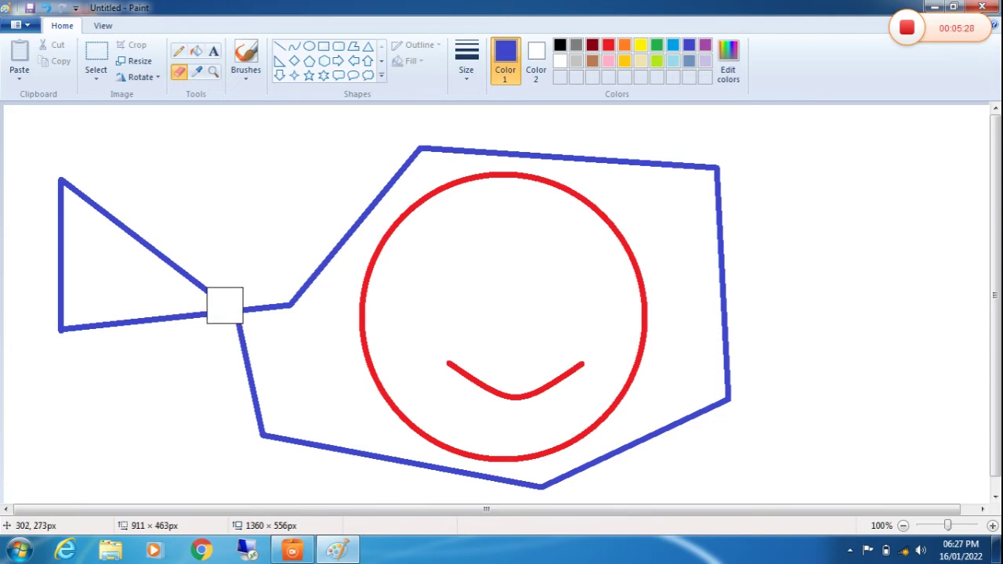
mouse_move(213, 304)
left_mouse_down()
mouse_move(120, 240)
mouse_move(68, 179)
mouse_move(86, 303)
mouse_move(70, 288)
mouse_move(66, 331)
mouse_move(179, 320)
left_mouse_up()
mouse_move(490, 352)
left_mouse_down()
mouse_move(446, 376)
mouse_move(530, 383)
mouse_move(575, 365)
left_mouse_up()
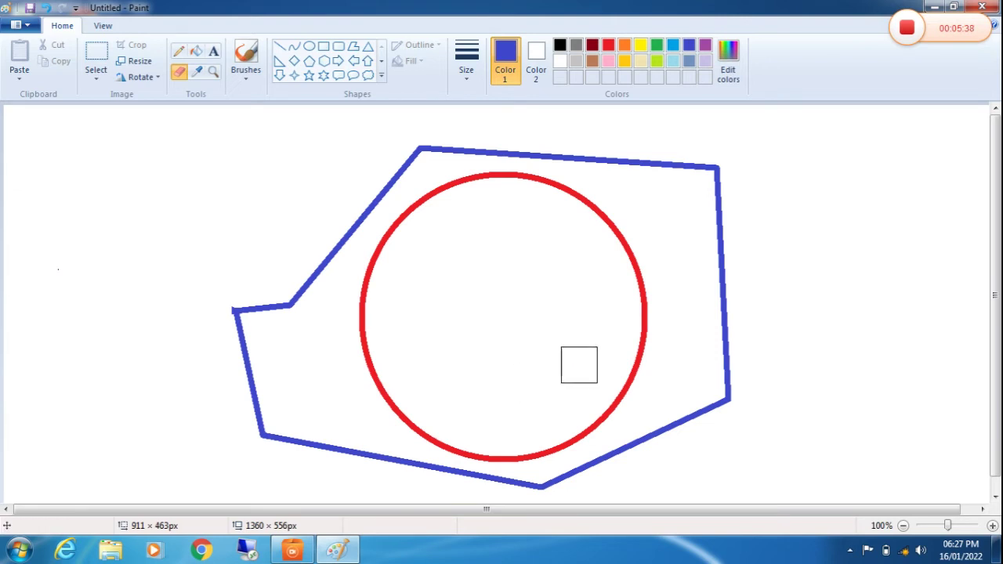
mouse_move(493, 184)
left_mouse_down()
mouse_move(620, 217)
mouse_move(646, 281)
mouse_move(638, 362)
mouse_move(618, 392)
mouse_move(568, 421)
mouse_move(570, 439)
mouse_move(547, 449)
mouse_move(436, 437)
mouse_move(373, 387)
mouse_move(365, 284)
mouse_move(416, 208)
mouse_move(467, 187)
left_mouse_up()
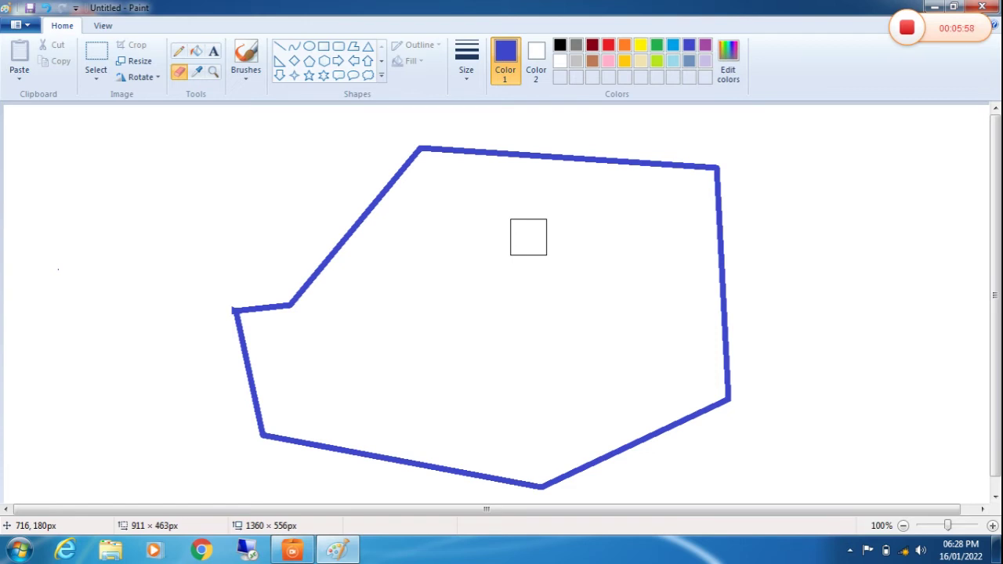
- Fill the inside of the indigo polygon with gold
left_click(199, 53)
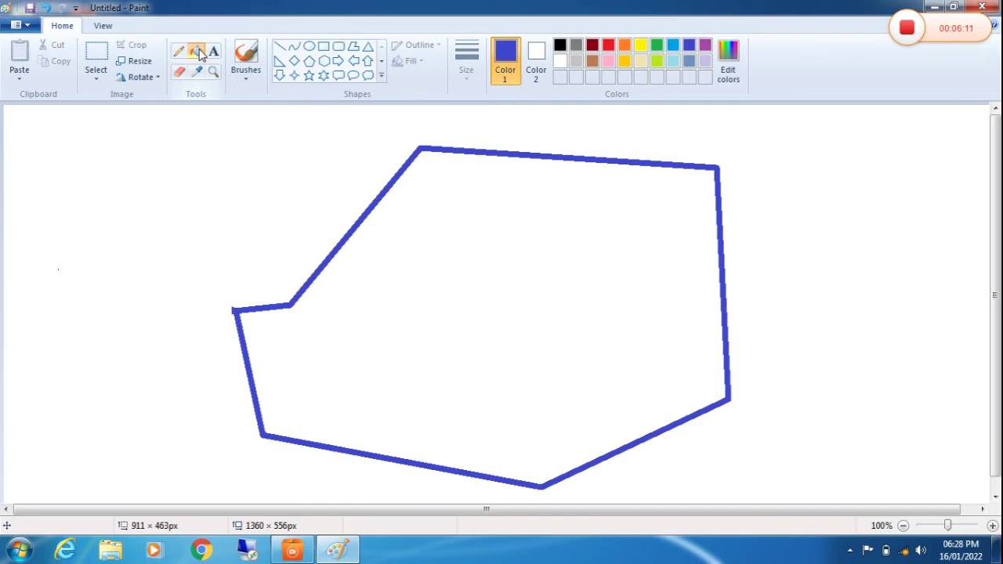
left_click(624, 62)
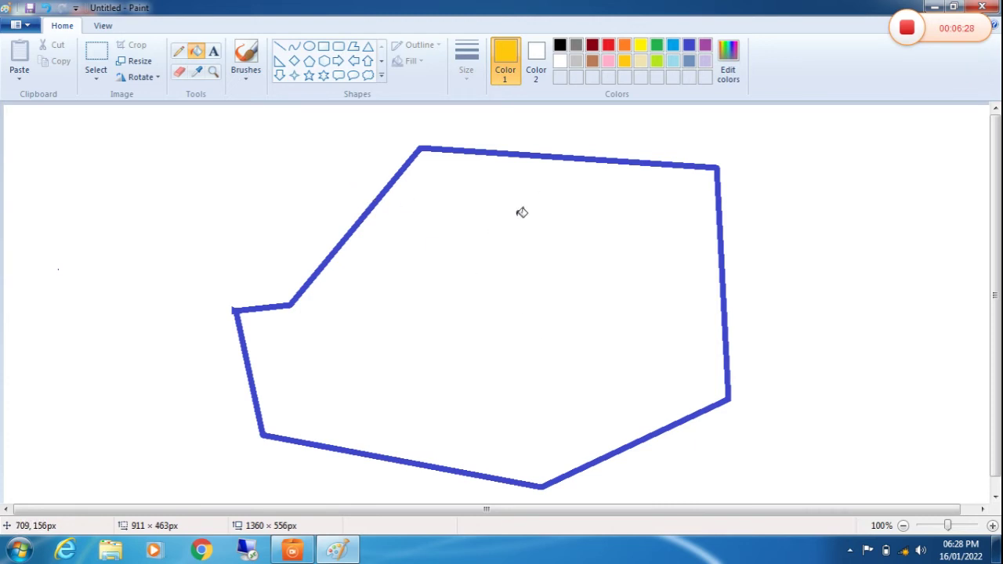
left_click(567, 283)
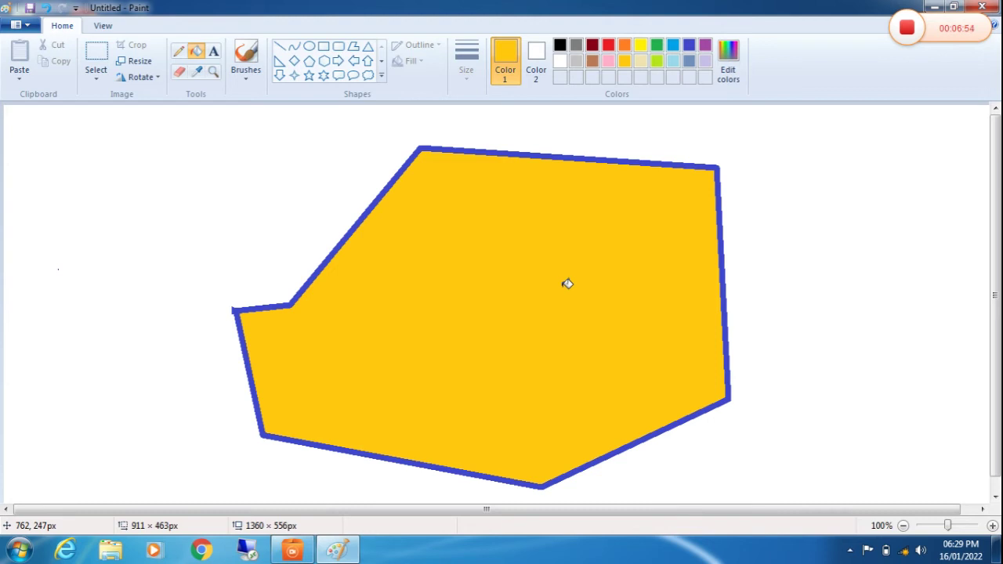
- Place a text box about 267 × 58 px in the upper middle of the gold polygon
left_click(214, 53)
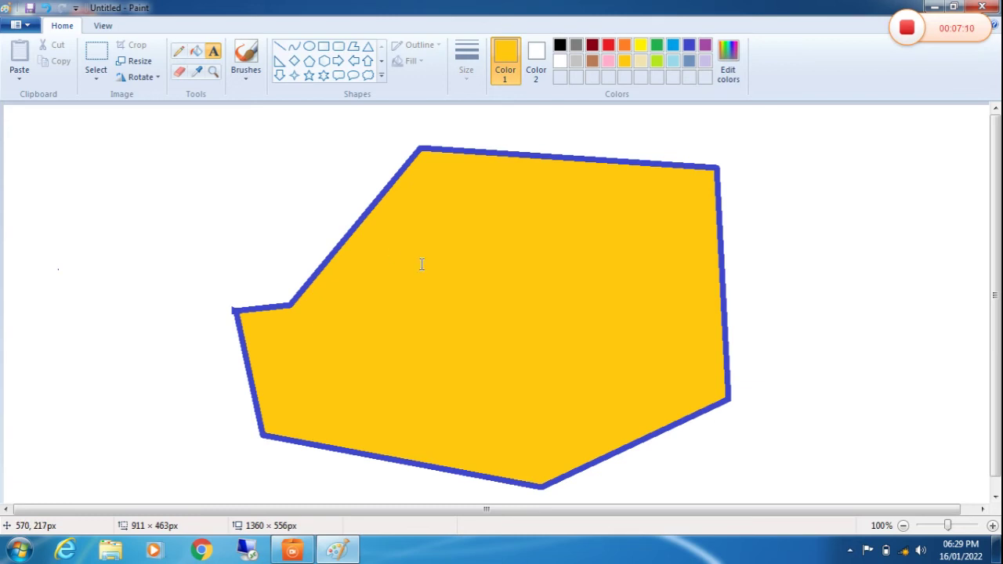
left_click(422, 219)
left_click_drag(422, 219, 619, 261)
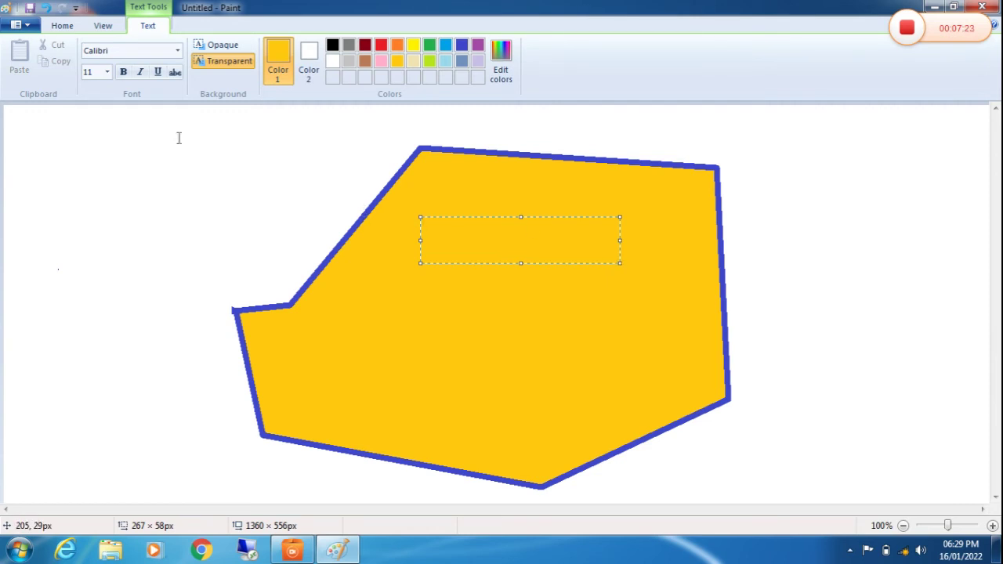
- Format the text box's text as Bodoni MT Black, size 24, in red
left_click(180, 56)
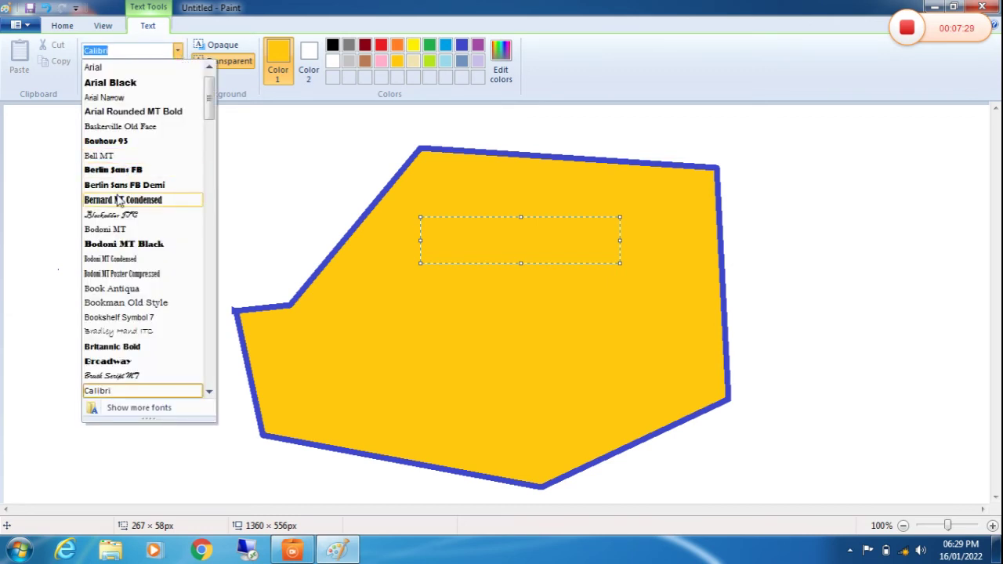
left_click(116, 244)
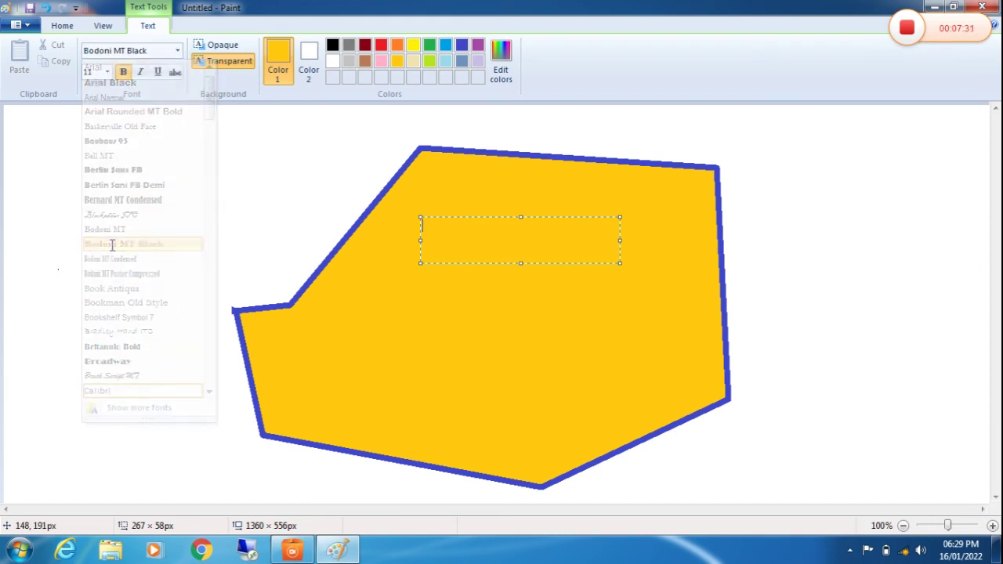
left_click(106, 72)
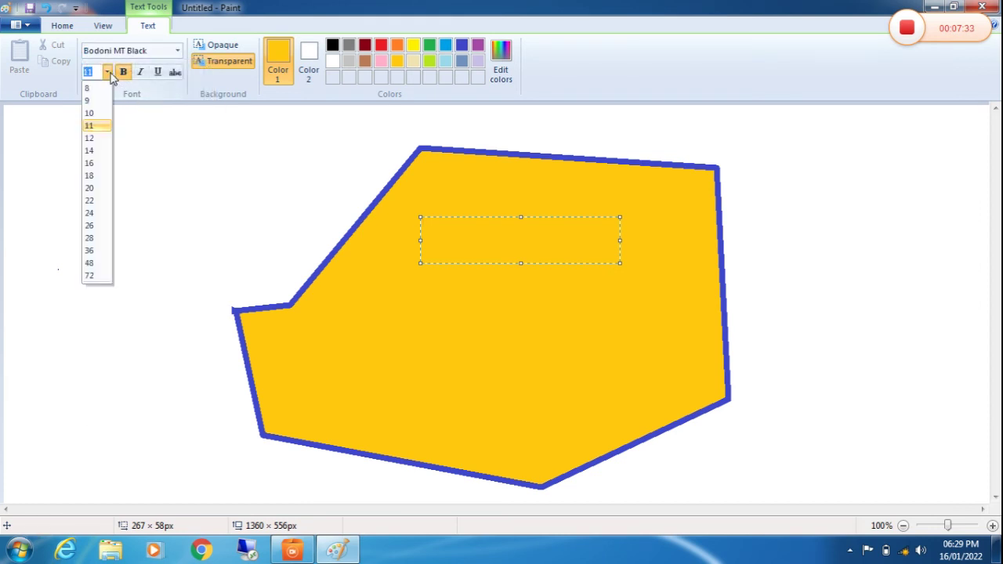
left_click(87, 213)
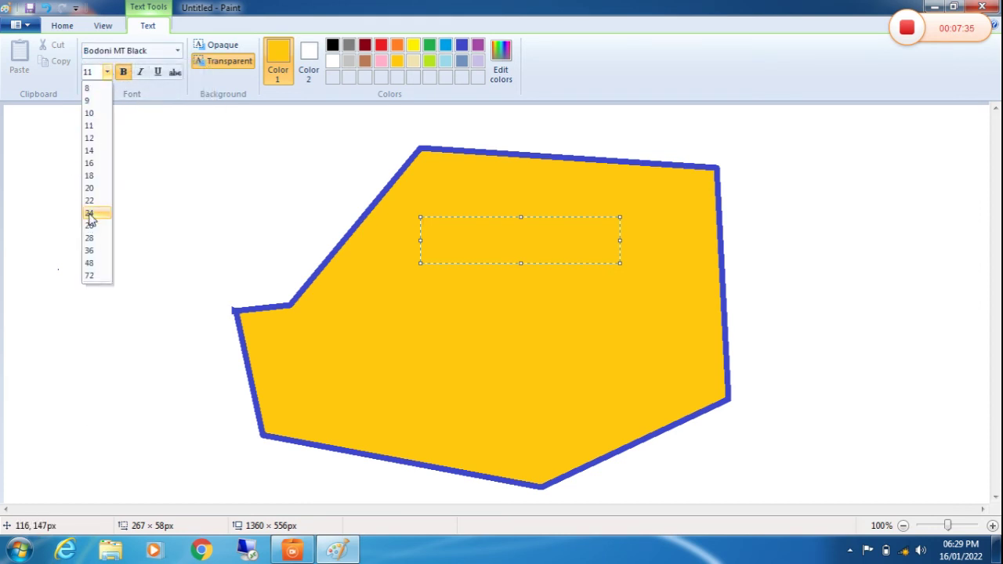
left_click(382, 47)
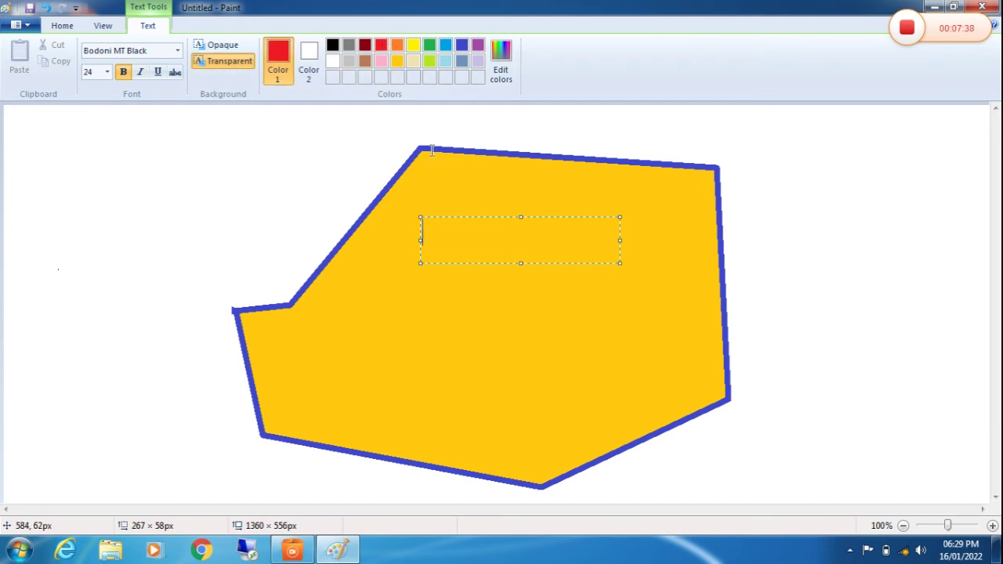
- Enter the person's first name in lowercase in the text box and commit the text to the canvas
type("hoir")
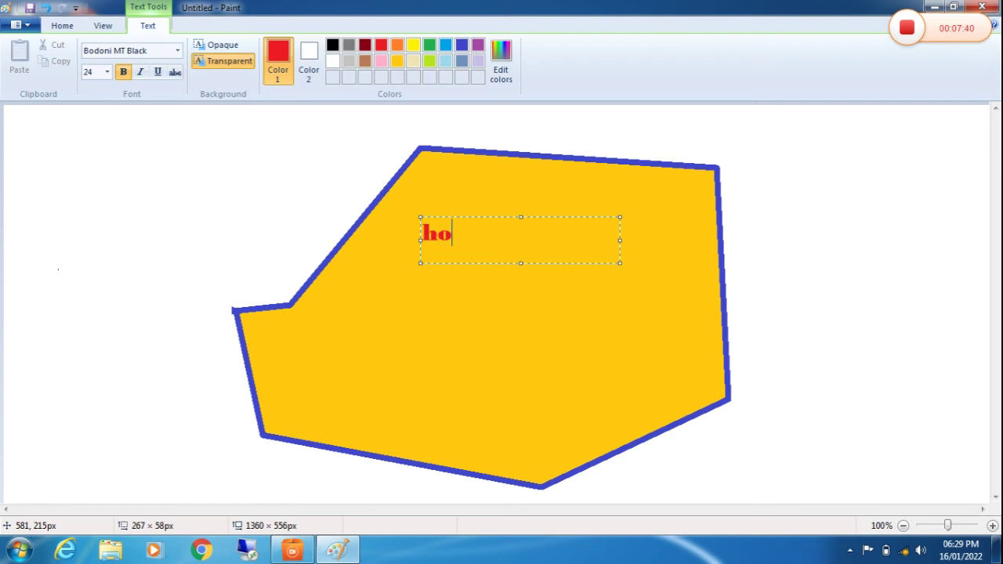
key("BackSpace")
key("BackSpace")
key("BackSpace")
type("iral")
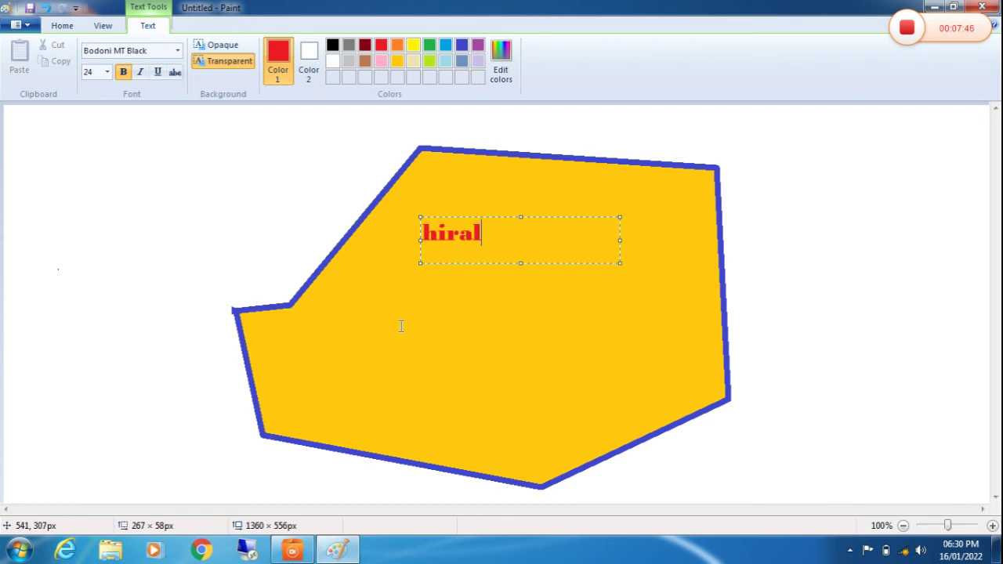
left_click(435, 330)
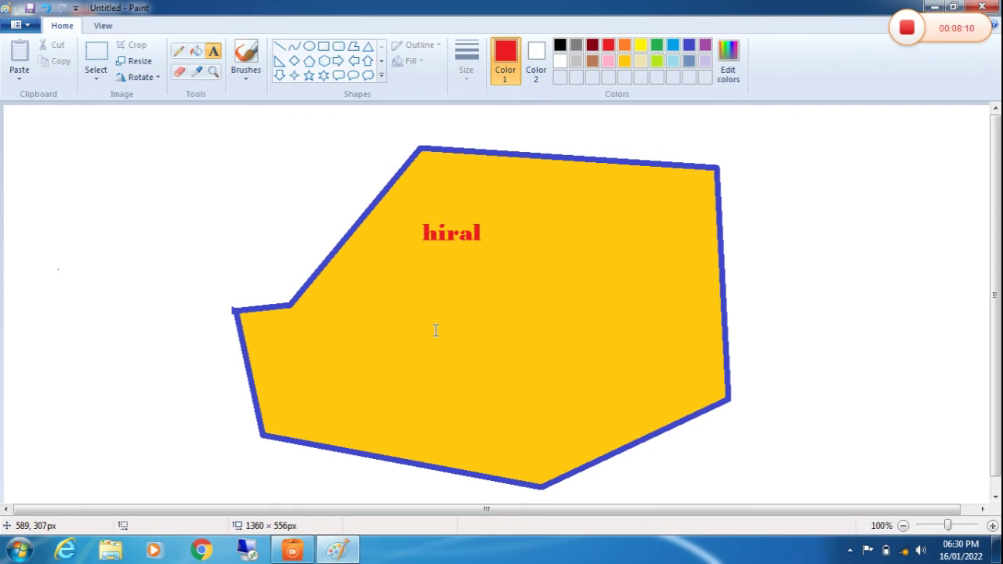
- Start a new blank picture without saving the changes to the current one
left_click(16, 26)
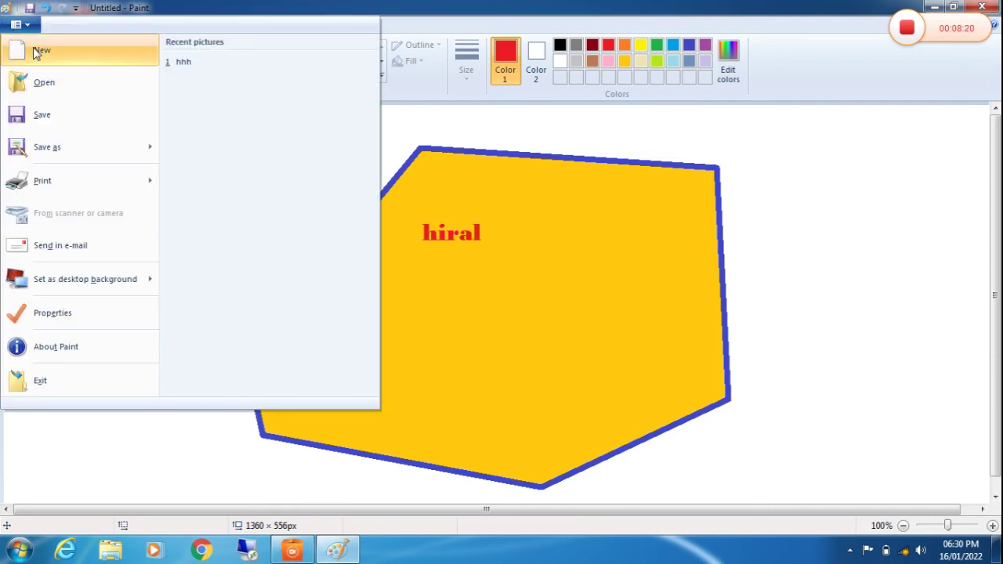
left_click(35, 50)
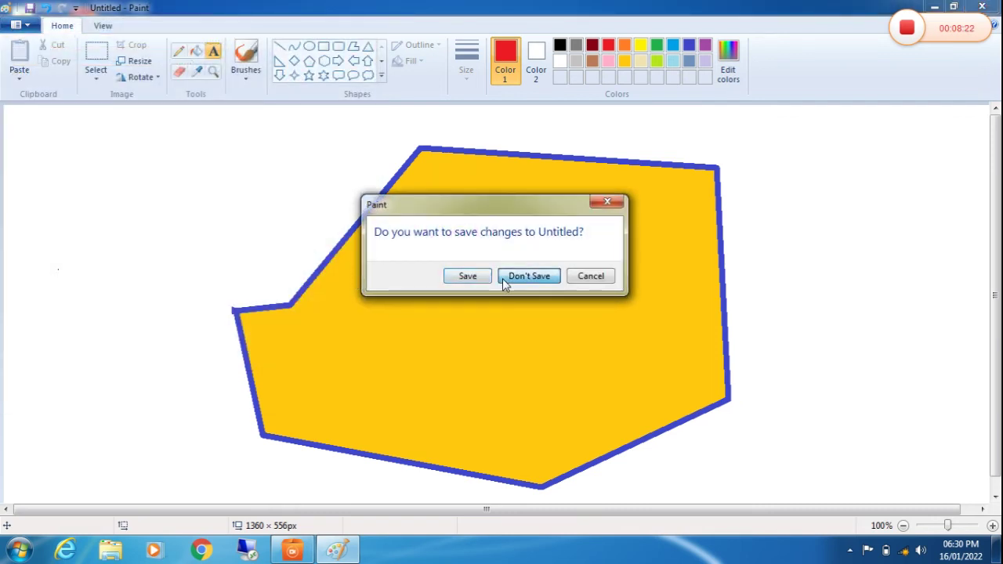
left_click(505, 278)
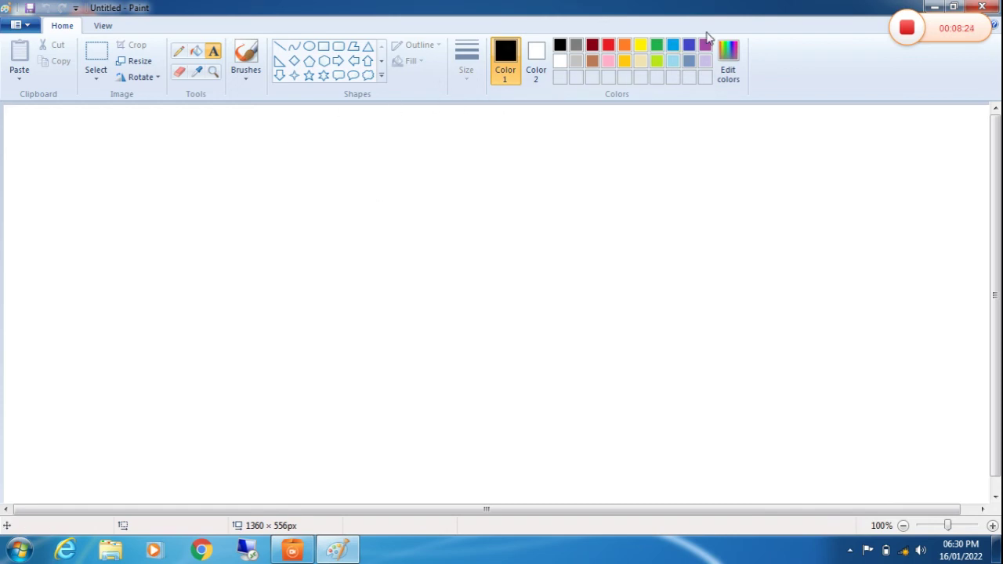
- Draw a yellow circle about 205 × 201 px in the left part of the canvas with the Oval shape
left_click(641, 44)
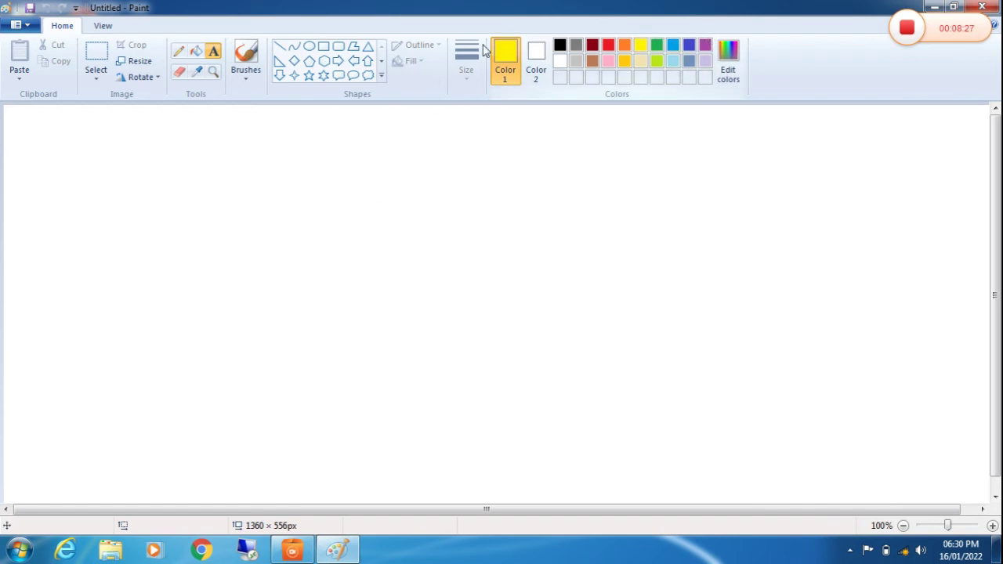
left_click(308, 46)
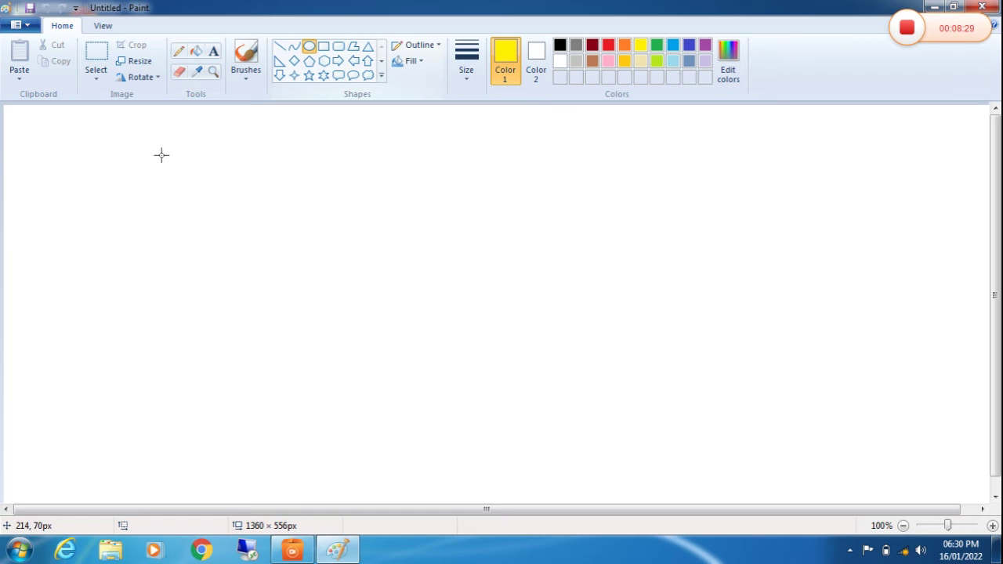
left_click(160, 180)
left_click_drag(160, 180, 310, 327)
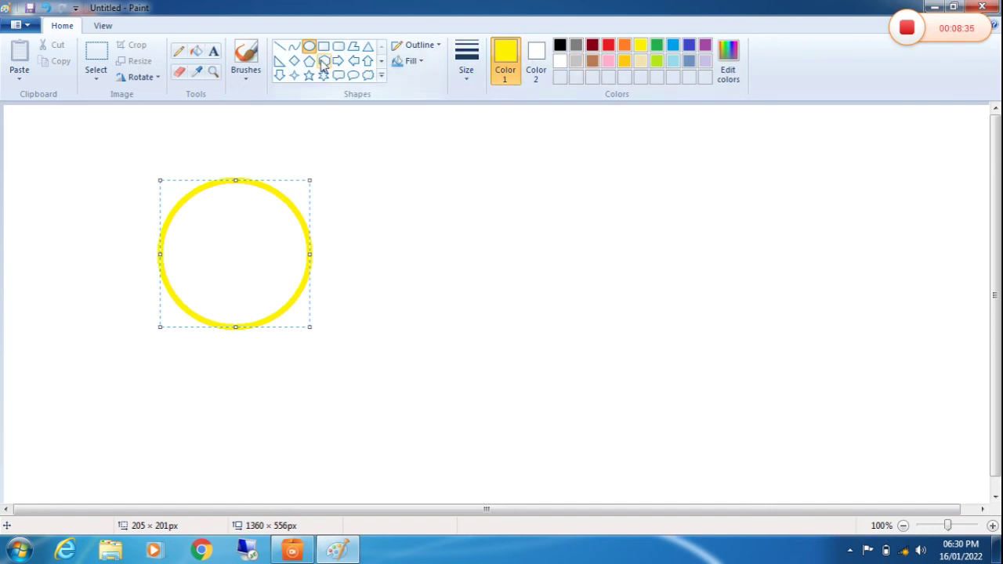
- Fill the inside of the circle with yellow using the Fill with color tool
left_click(196, 51)
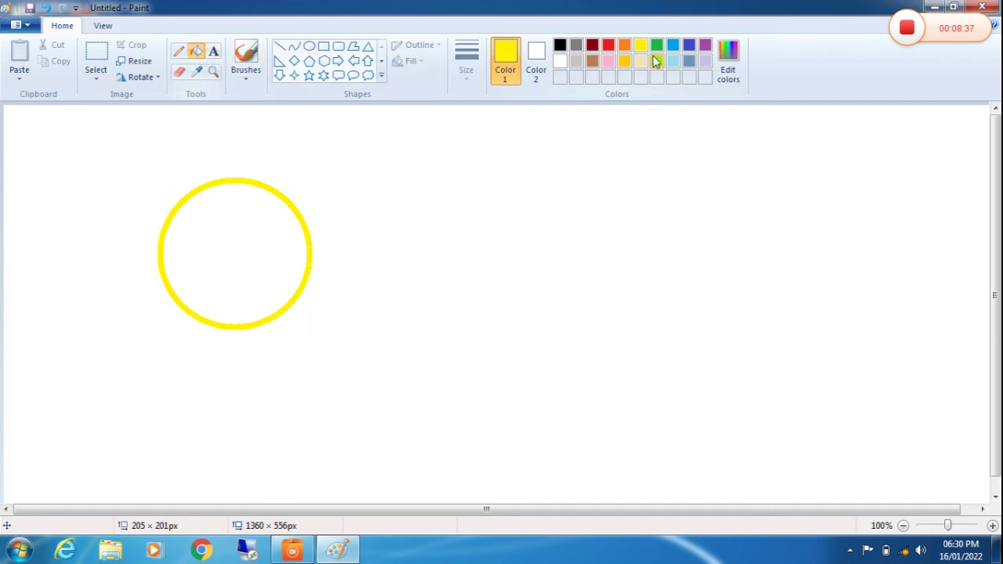
left_click(293, 257)
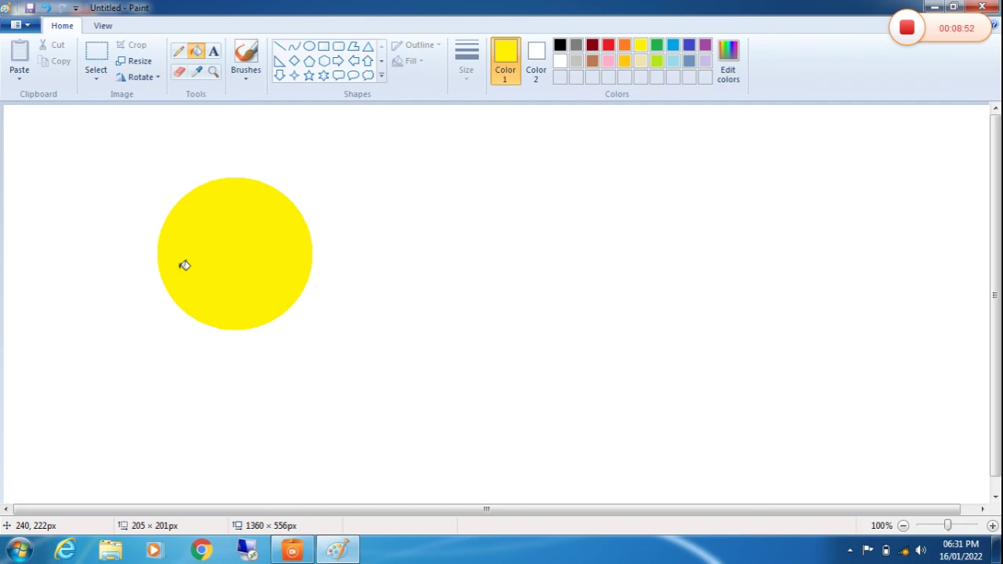
- Select a rectangular area of about 274 × 233 px around the yellow circle and copy it
left_click(98, 69)
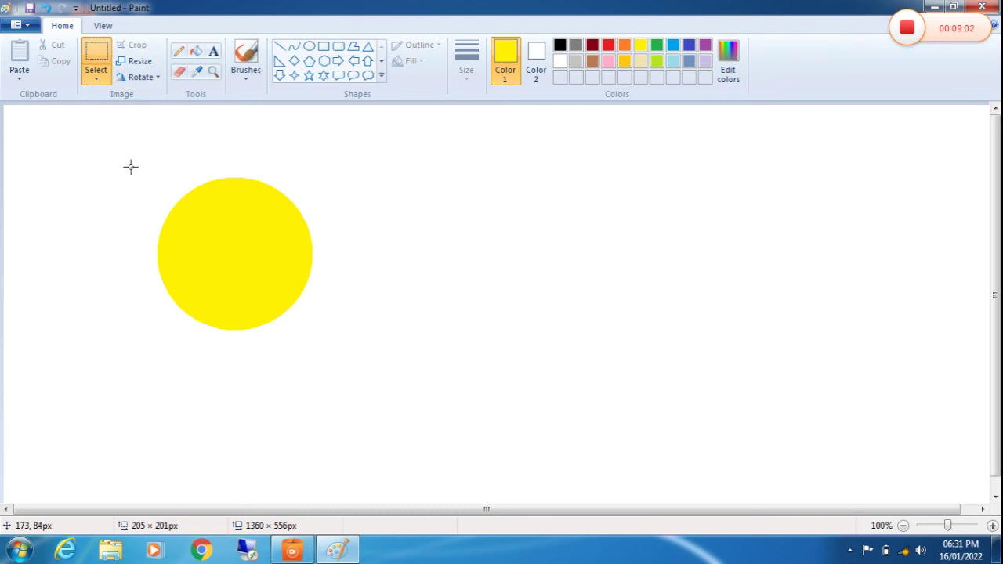
left_click_drag(131, 167, 330, 338)
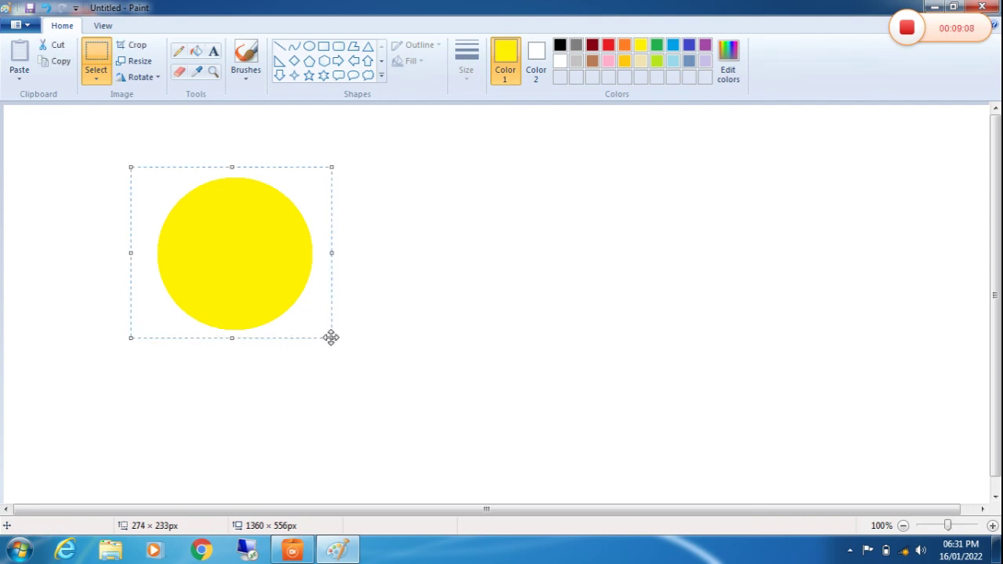
right_click(323, 328)
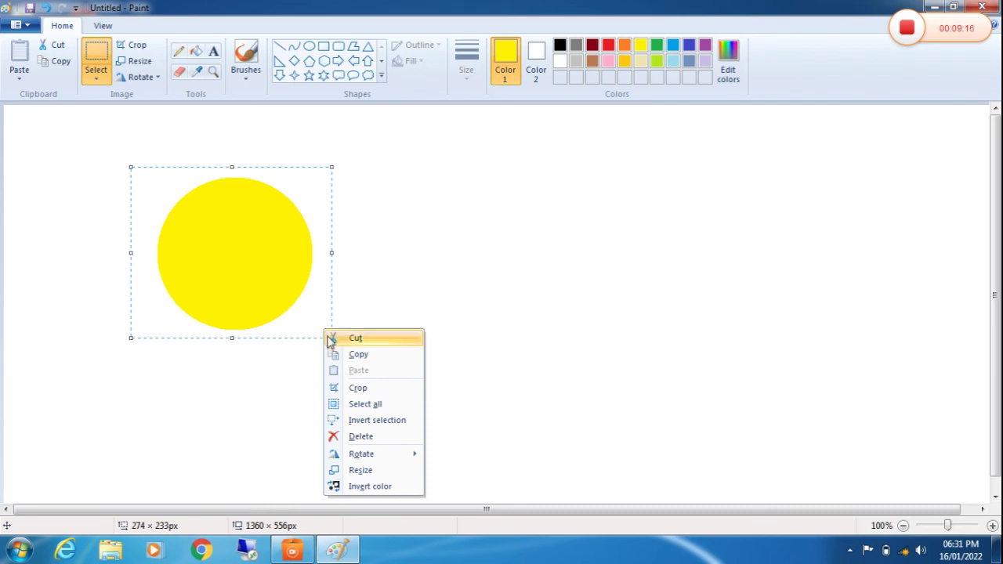
left_click(343, 357)
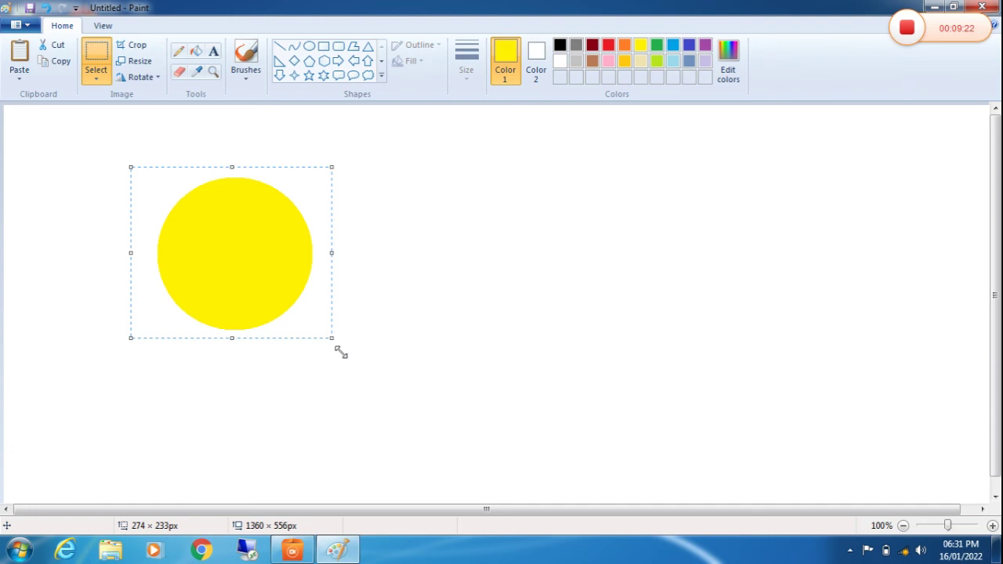
- Paste the copied circle and place it beside the original, to its right at nearly the same height
left_click(389, 321)
right_click(391, 323)
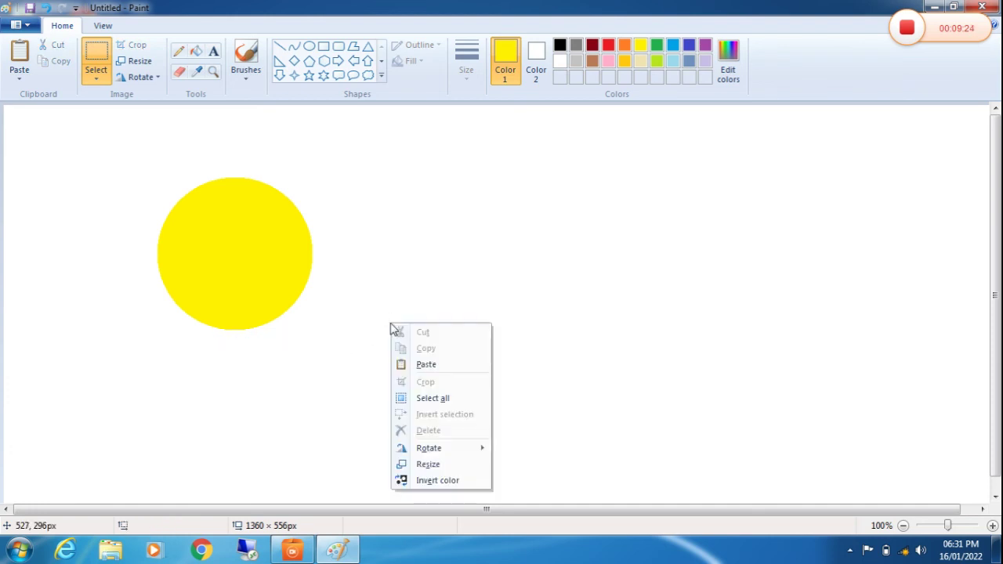
left_click(400, 366)
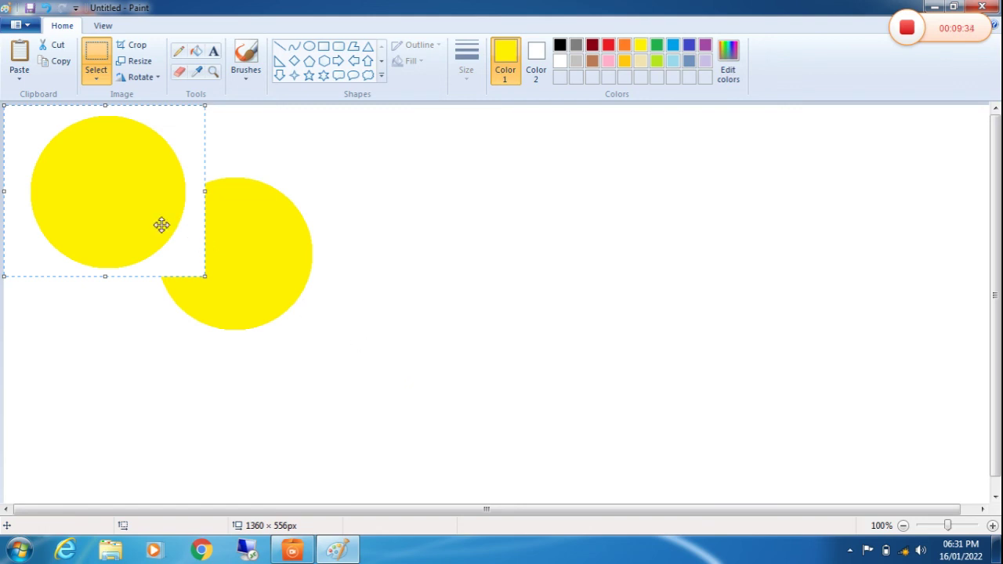
left_click_drag(159, 221, 530, 290)
left_click(738, 292)
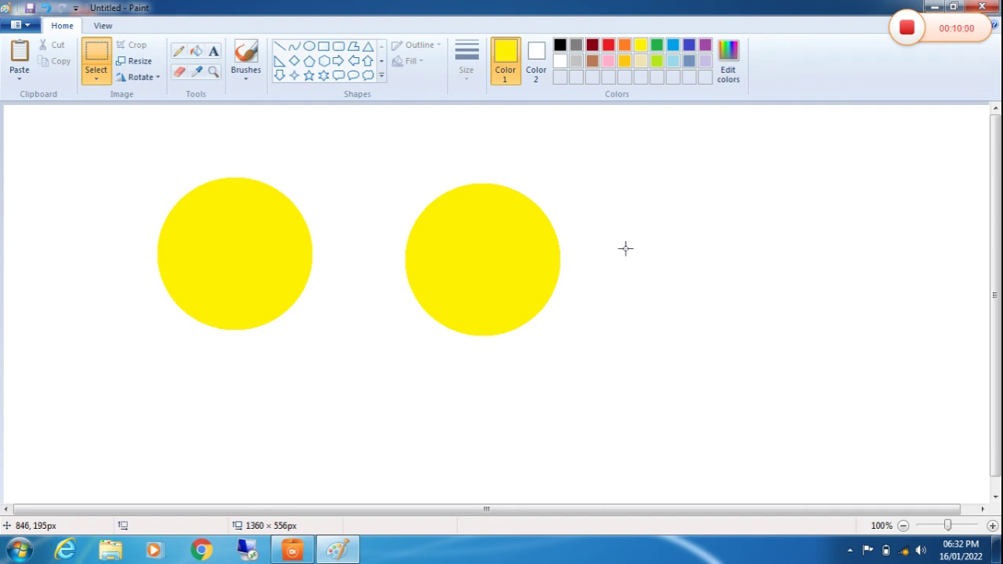
- Magnify the area around the original circle to 300% and return the zoom to 100%
left_click(219, 74)
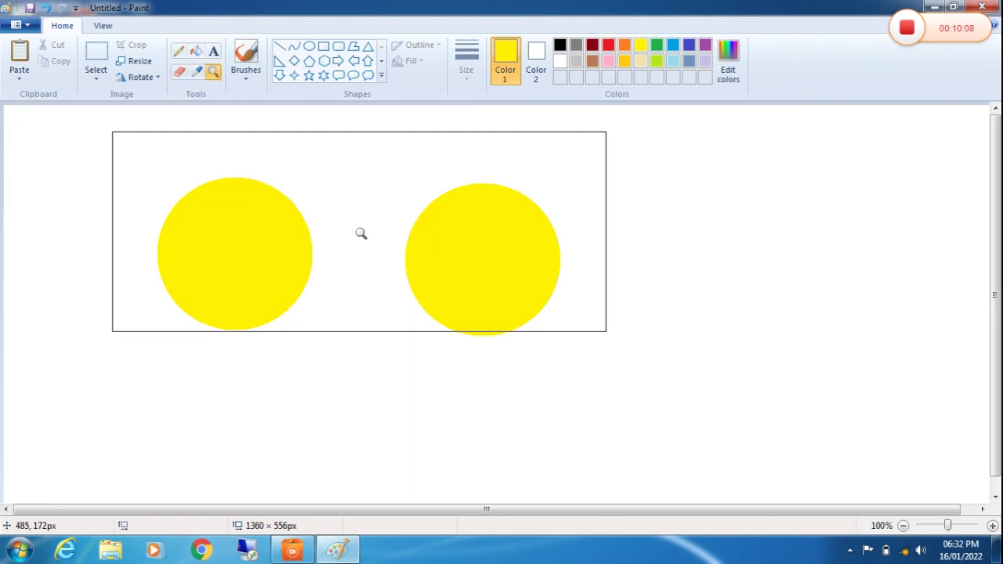
left_click(286, 235)
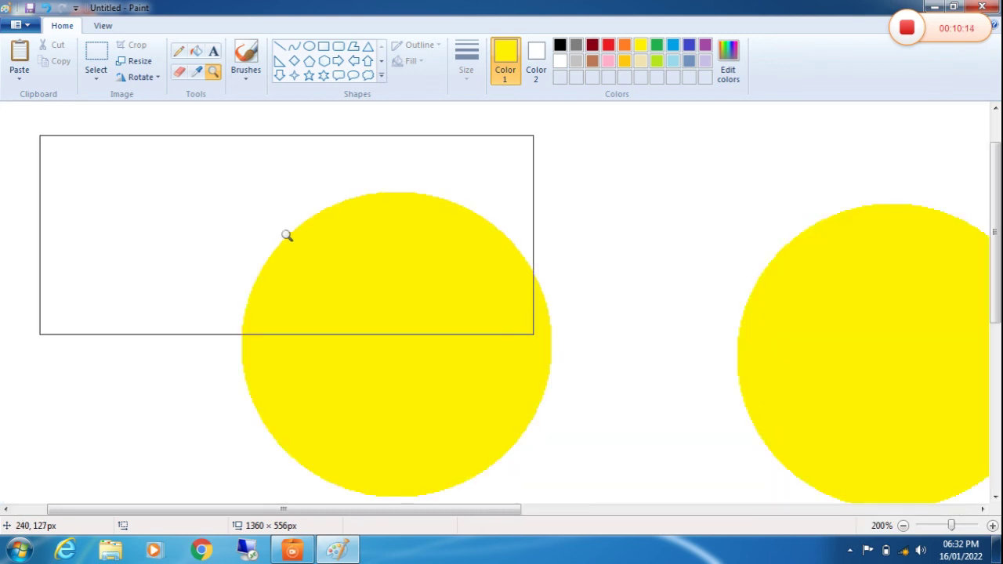
left_click(287, 235)
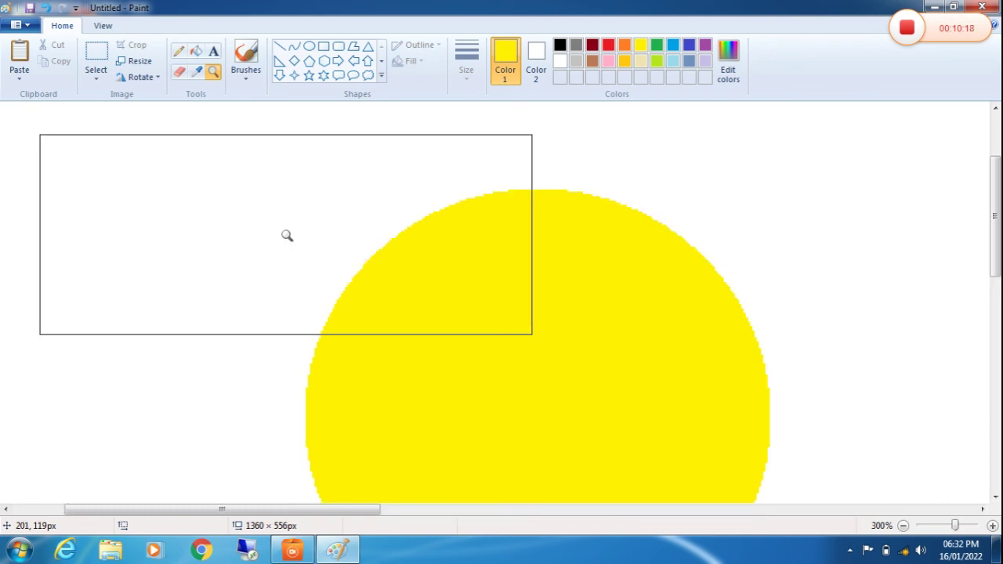
right_click(287, 235)
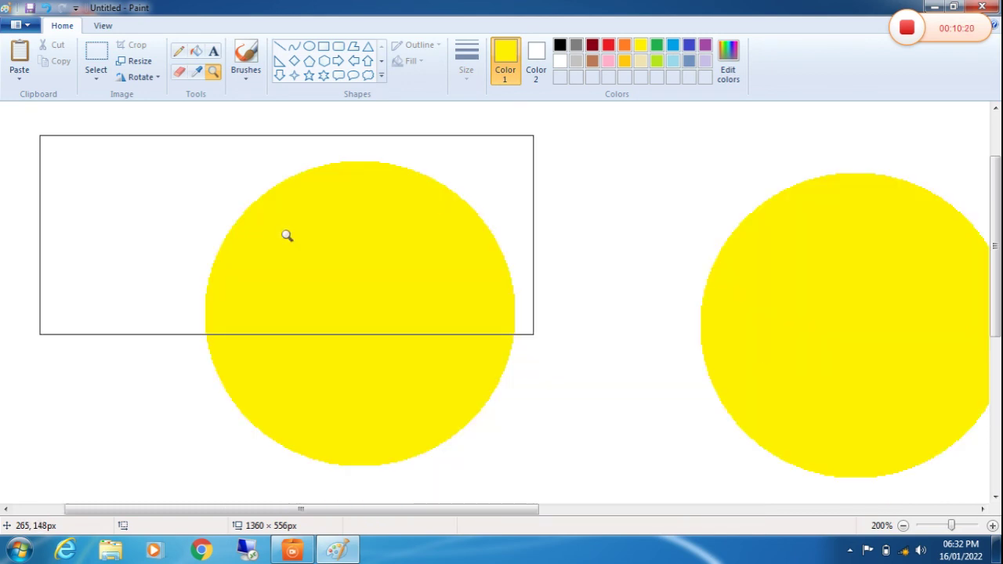
right_click(287, 235)
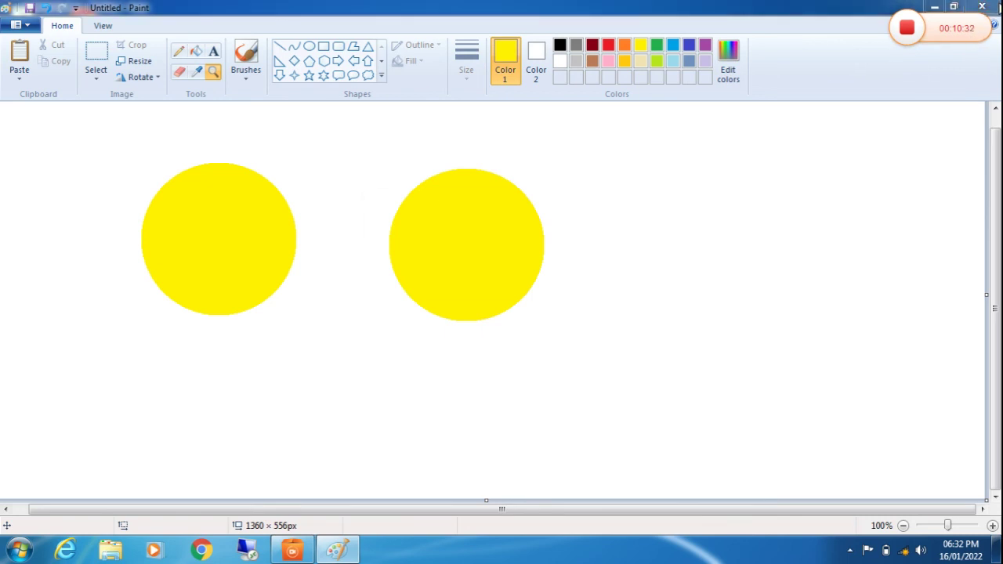
- Close Paint without saving the changes to the untitled picture
left_click(982, 7)
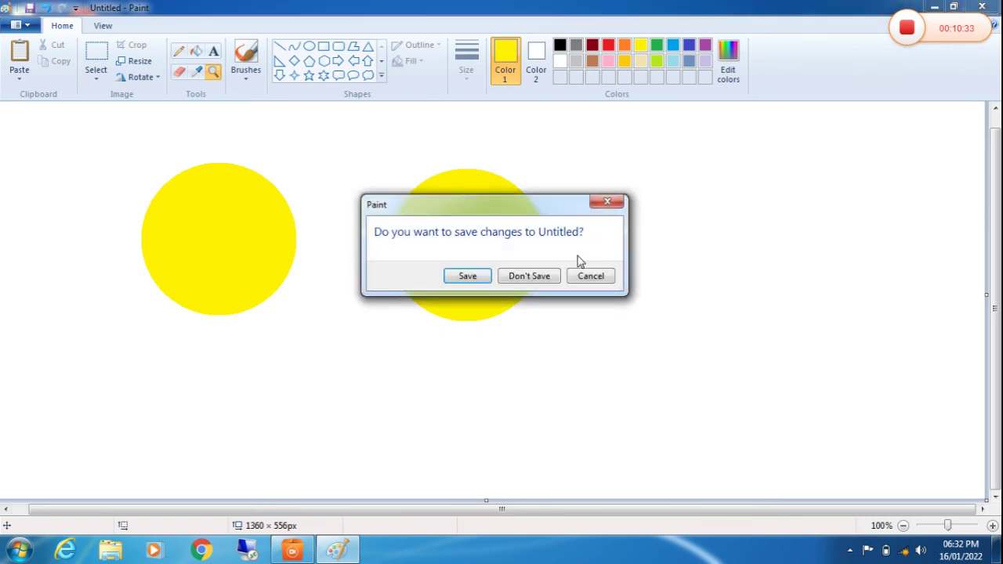
left_click(531, 278)
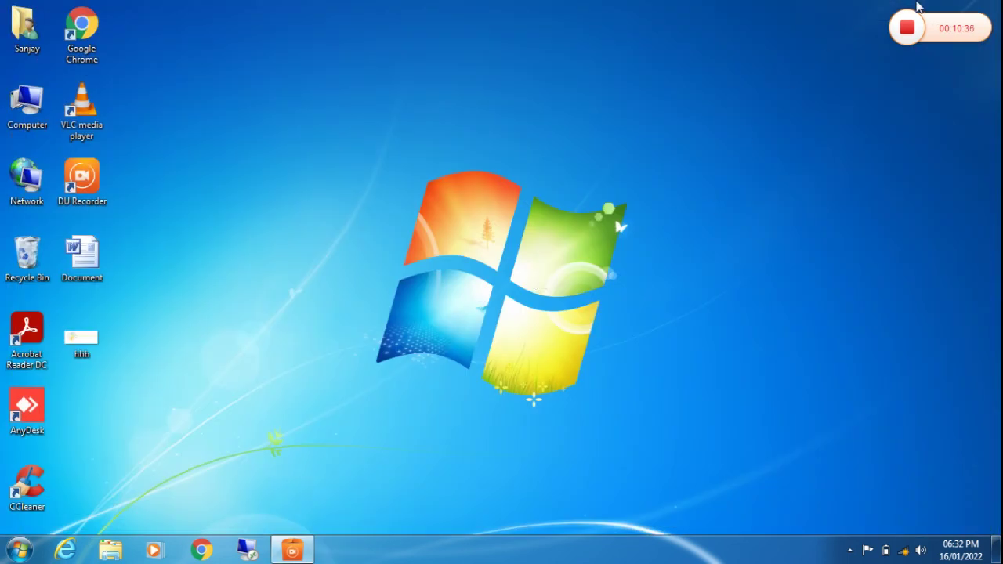